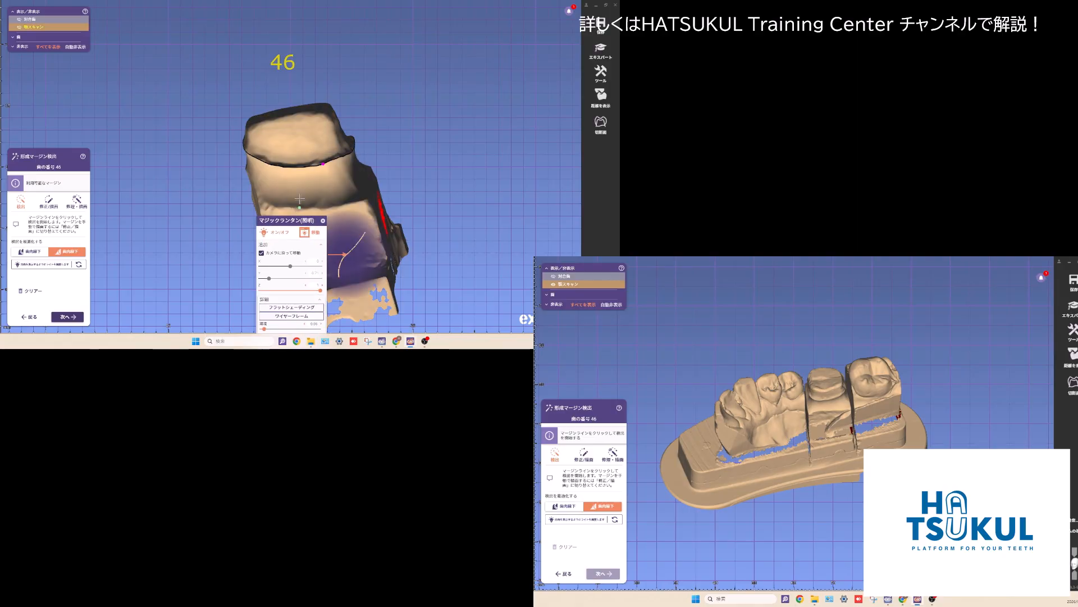
- Correct the detected margin line of tooth 46, moving its points along the first side onto the preparation edge
{"action": "scroll", "coordinate": [310, 191], "scroll_direction": "up", "scroll_amount": 7}
{"action": "scroll", "coordinate": [314, 194], "scroll_direction": "up", "scroll_amount": 4}
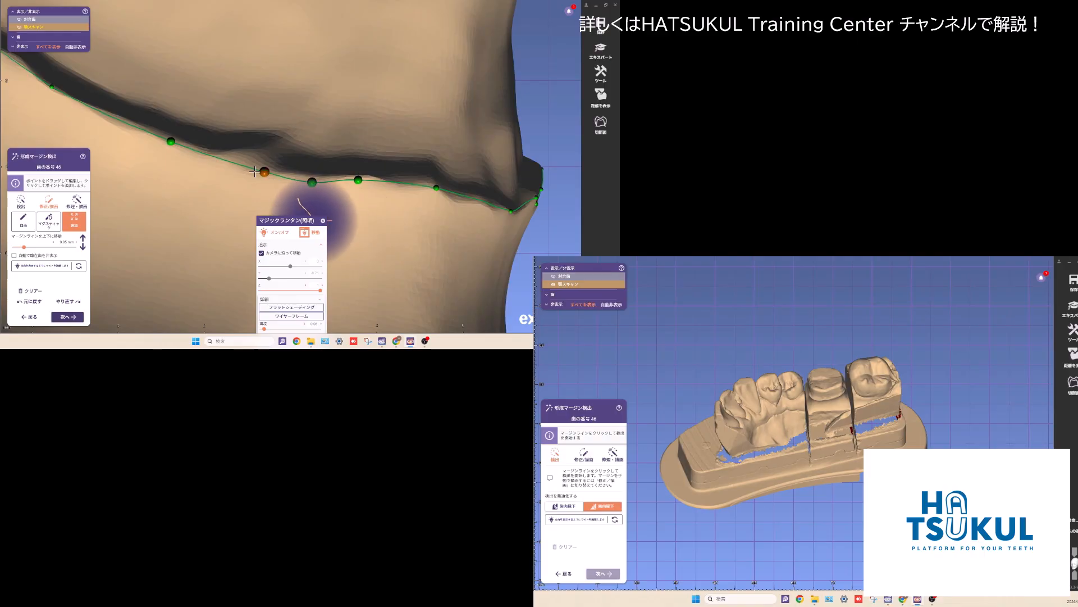
{"action": "left_click_drag", "start_coordinate": [170, 140], "coordinate": [135, 136]}
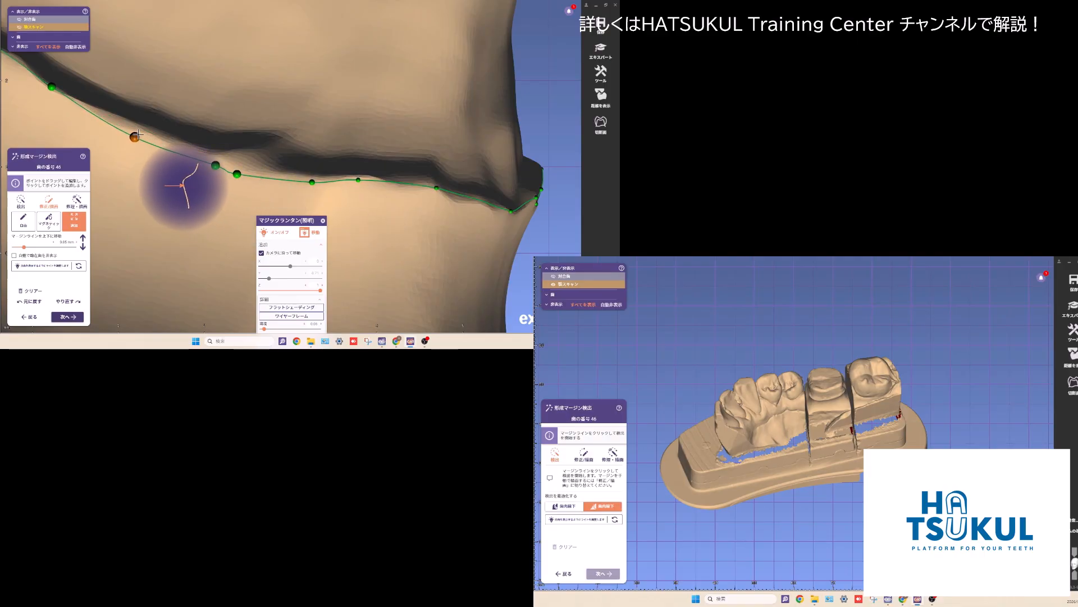
{"action": "middle_click", "coordinate": [412, 182]}
{"action": "right_click_drag", "start_coordinate": [409, 182], "coordinate": [276, 178]}
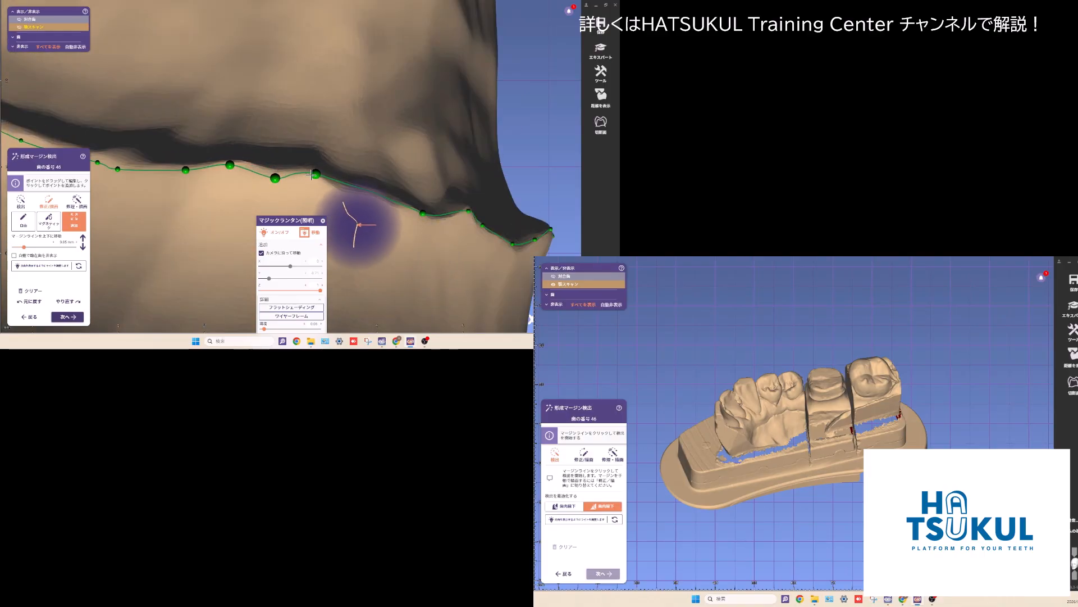
{"action": "right_click_drag", "start_coordinate": [344, 189], "coordinate": [309, 163]}
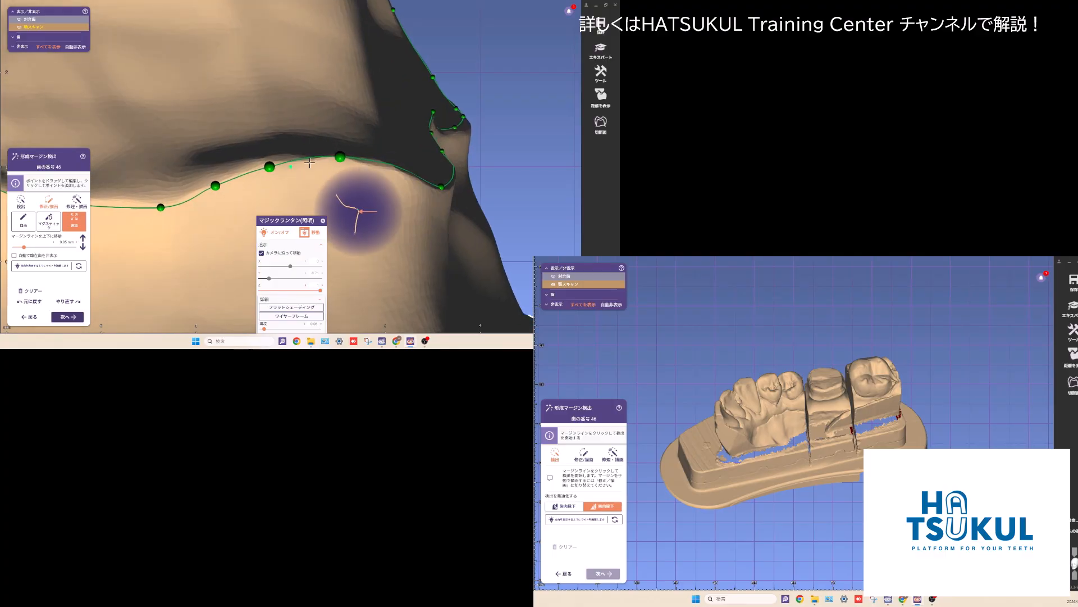
- Reposition the margin points around the curved corner of the tooth 46 preparation so the line follows the edge
{"action": "right_click_drag", "start_coordinate": [385, 172], "coordinate": [304, 148]}
{"action": "left_click_drag", "start_coordinate": [429, 202], "coordinate": [426, 212]}
{"action": "mouse_move", "coordinate": [342, 188]}
{"action": "right_mouse_down"}
{"action": "mouse_move", "coordinate": [434, 181]}
{"action": "mouse_move", "coordinate": [319, 161]}
{"action": "mouse_move", "coordinate": [325, 132]}
{"action": "mouse_move", "coordinate": [317, 152]}
{"action": "mouse_move", "coordinate": [415, 170]}
{"action": "mouse_move", "coordinate": [341, 179]}
{"action": "right_mouse_up"}
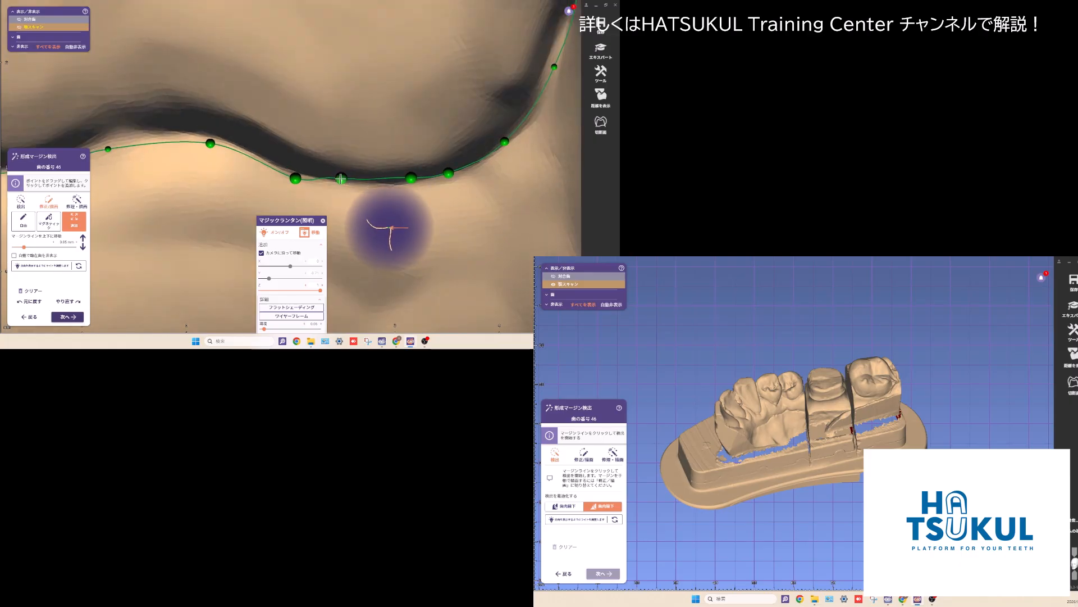
{"action": "right_click_drag", "start_coordinate": [406, 188], "coordinate": [324, 177]}
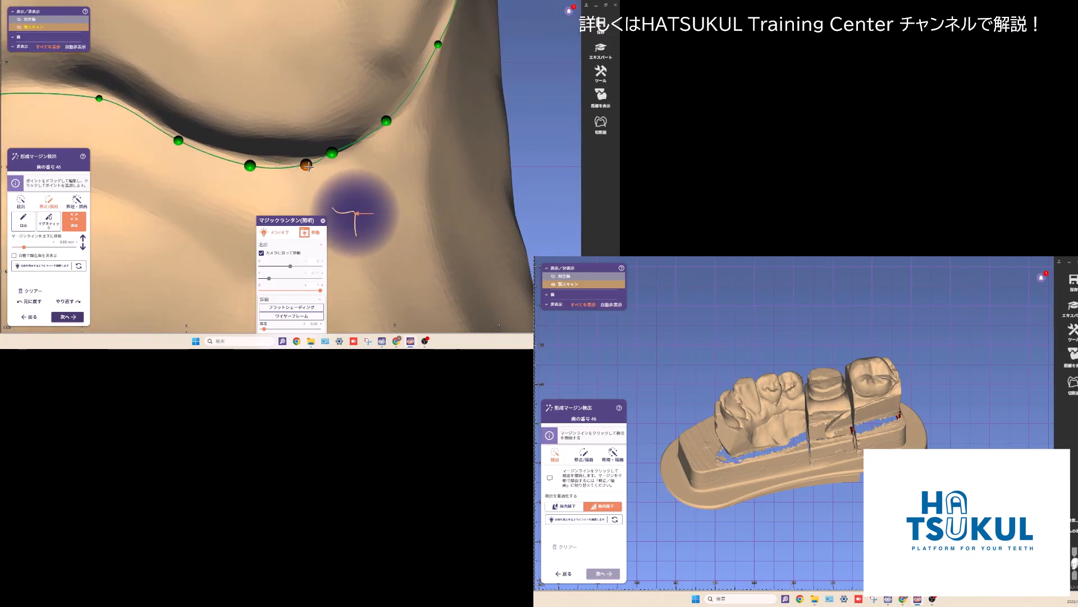
{"action": "right_click_drag", "start_coordinate": [372, 143], "coordinate": [283, 165]}
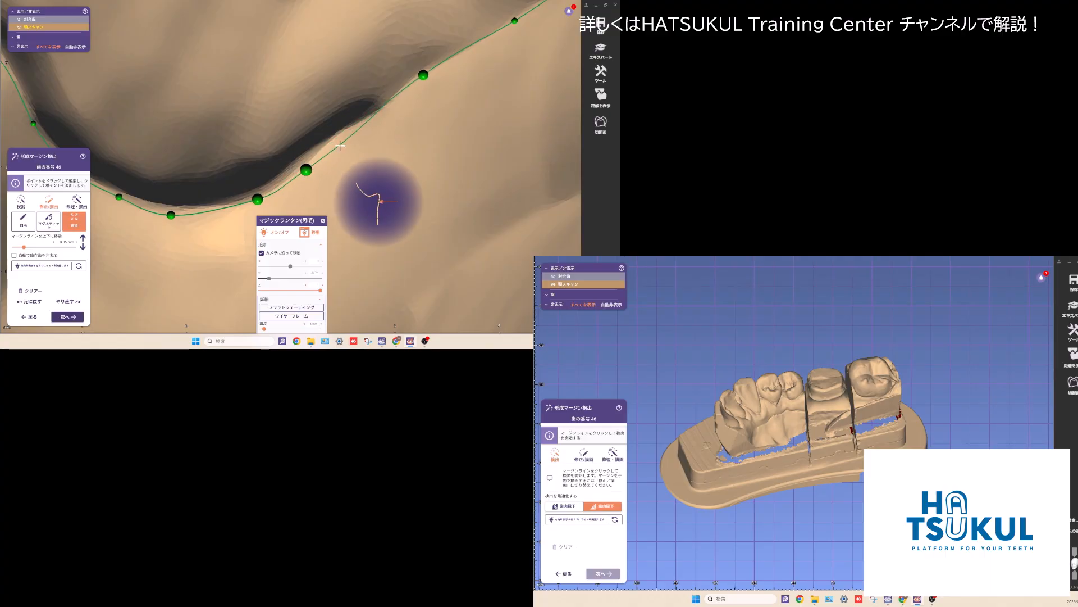
- Move the remaining margin points slightly along the last side of the tooth 46 preparation to match its edge
{"action": "right_click_drag", "start_coordinate": [341, 137], "coordinate": [375, 167]}
{"action": "left_click_drag", "start_coordinate": [375, 167], "coordinate": [369, 169]}
{"action": "left_click_drag", "start_coordinate": [454, 165], "coordinate": [454, 178]}
{"action": "right_click_drag", "start_coordinate": [471, 180], "coordinate": [437, 168]}
{"action": "left_click_drag", "start_coordinate": [380, 143], "coordinate": [380, 154]}
{"action": "scroll", "coordinate": [457, 144], "scroll_direction": "down", "scroll_amount": 3}
{"action": "right_click_drag", "start_coordinate": [459, 144], "coordinate": [488, 172]}
- Close the Magic Lantern lighting dialog and accept the tooth 46 margin line to continue the wizard
{"action": "key", "text": "l"}
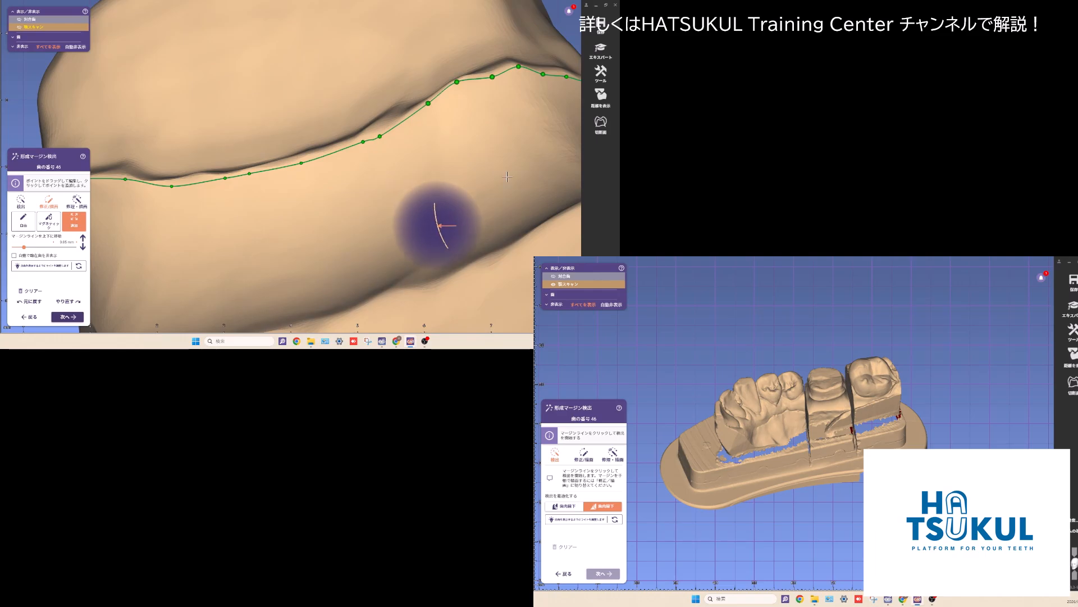
{"action": "key", "text": "l"}
{"action": "left_click", "coordinate": [313, 207]}
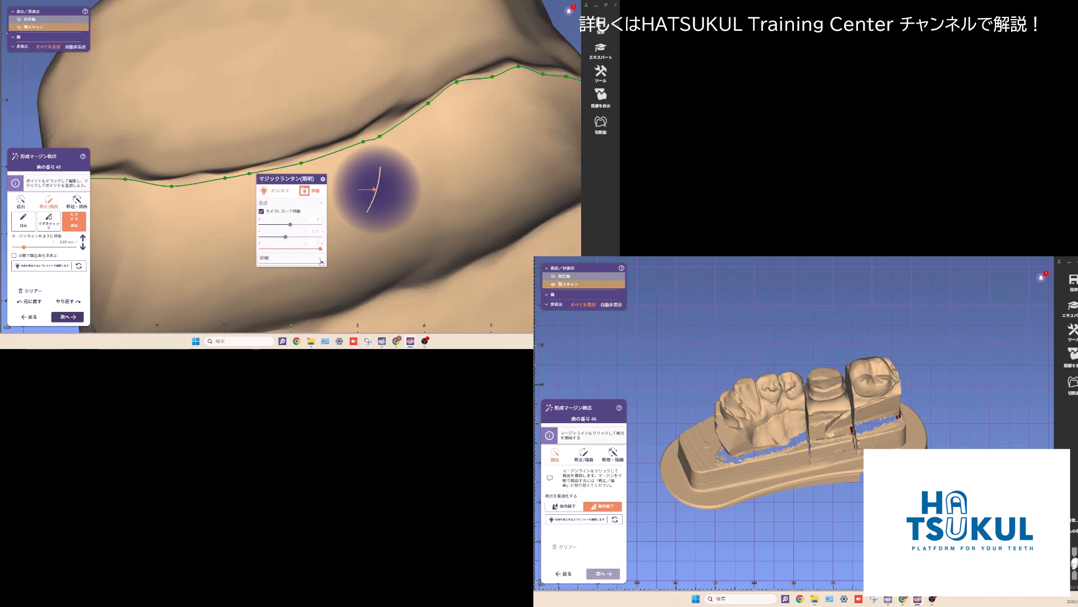
{"action": "left_click", "coordinate": [323, 179]}
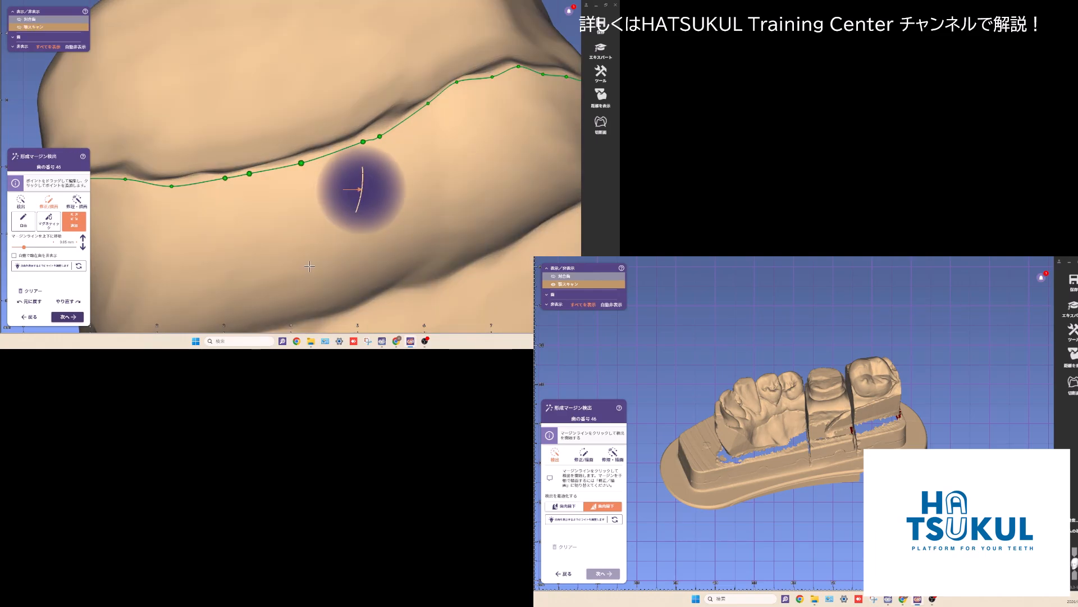
{"action": "left_click", "coordinate": [67, 317]}
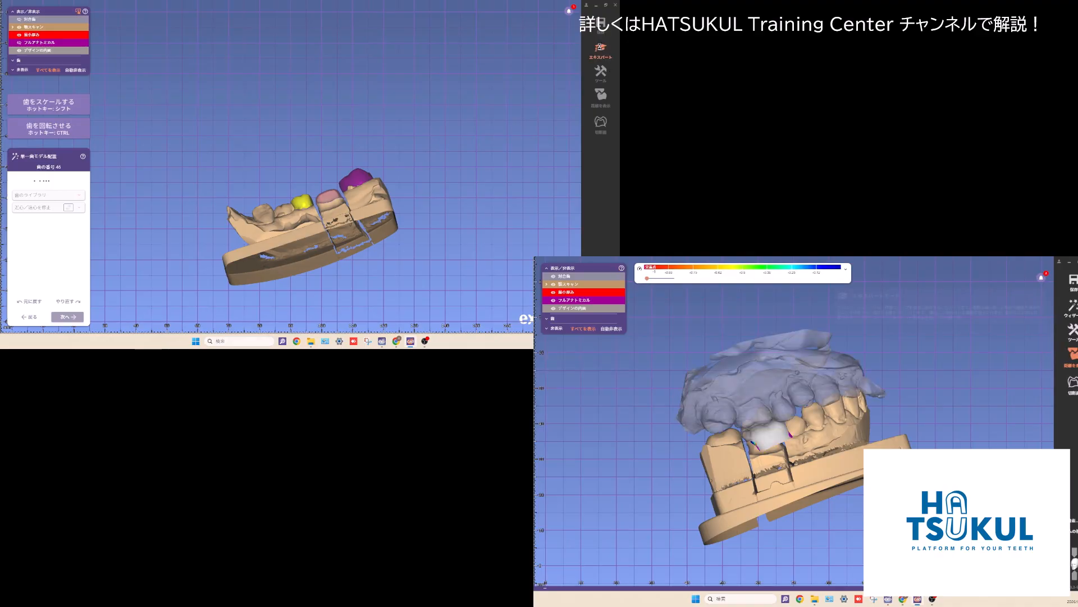
- Switch to Expert mode and load the default tooth model for tooth 46 in both case windows
{"action": "right_click", "coordinate": [411, 80]}
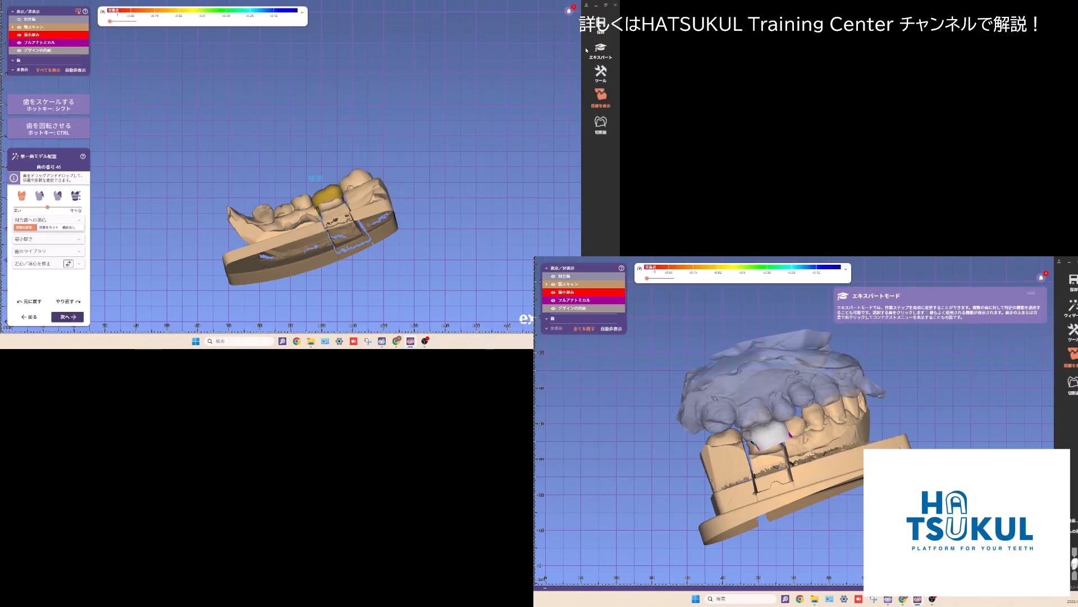
{"action": "right_click", "coordinate": [457, 82]}
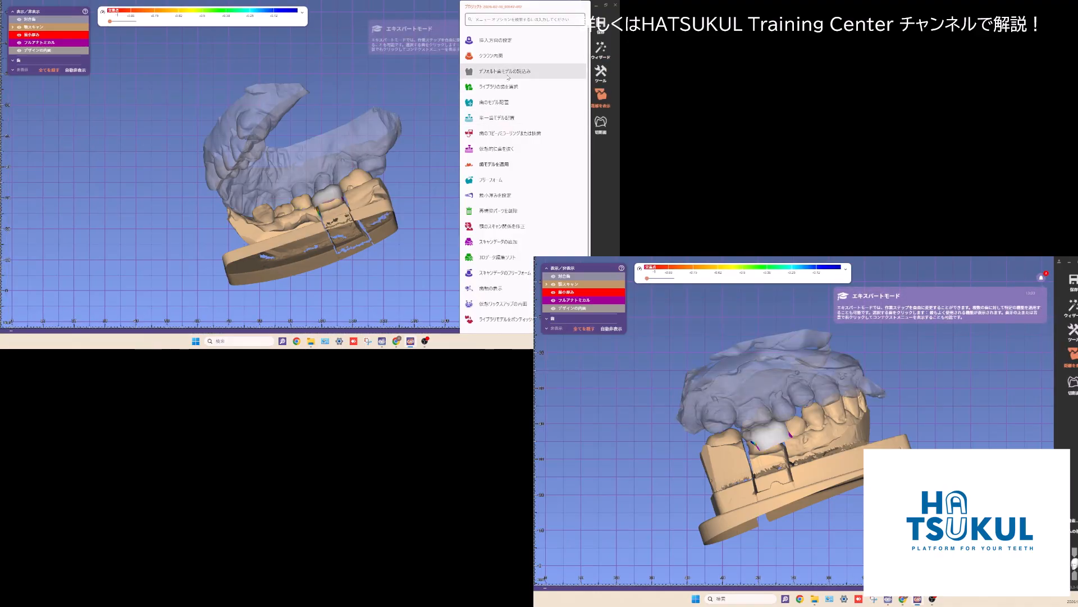
{"action": "left_click", "coordinate": [505, 75]}
{"action": "right_click", "coordinate": [963, 385]}
{"action": "left_click", "coordinate": [903, 340]}
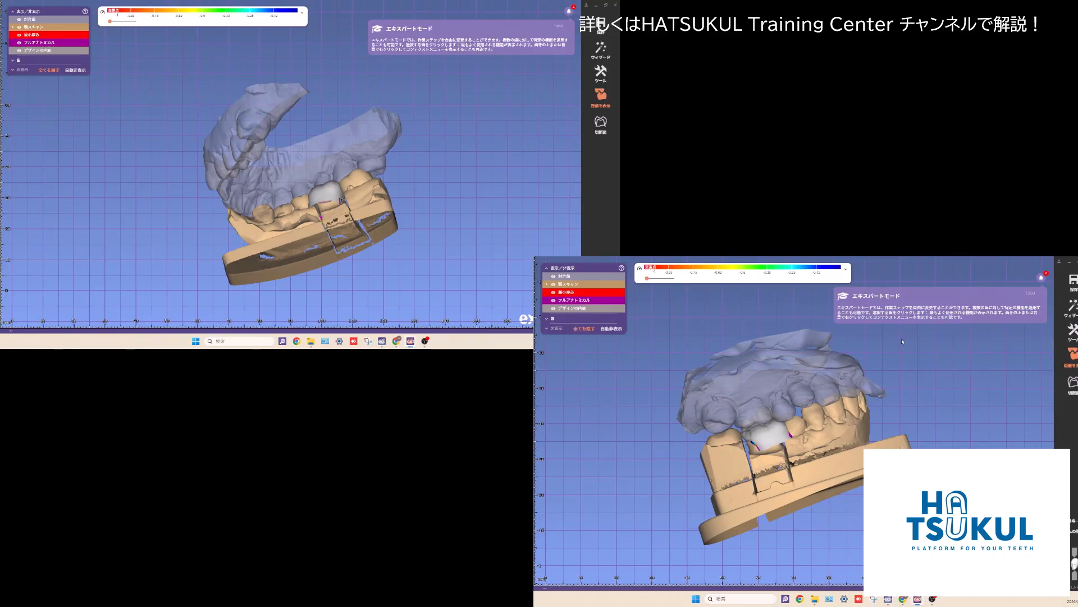
{"action": "left_click", "coordinate": [852, 455]}
- Open tooth model placement for the tooth 46 crown in both case windows
{"action": "right_click", "coordinate": [659, 359]}
{"action": "left_click", "coordinate": [693, 363]}
{"action": "right_click", "coordinate": [487, 116]}
{"action": "left_click", "coordinate": [517, 103]}
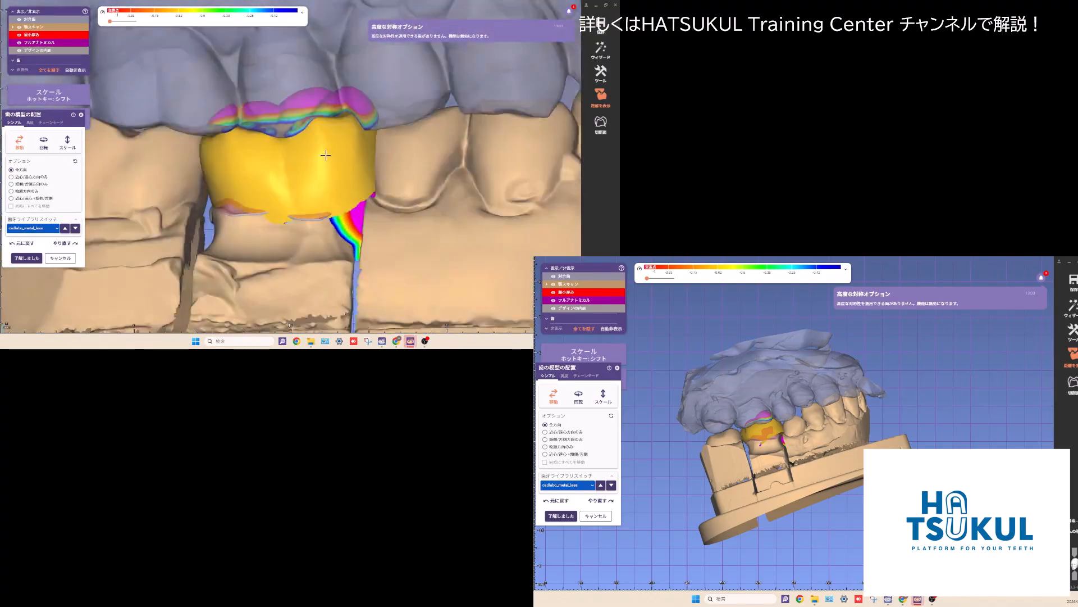
- Rotate and scale the tooth 46 crown in the first case to fit between the neighbouring teeth and below the antagonist
{"action": "left_click_drag", "start_coordinate": [240, 174], "coordinate": [332, 170], "text": "ctrl"}
{"action": "key", "text": "shift"}
{"action": "left_click_drag", "start_coordinate": [365, 137], "coordinate": [335, 150], "text": "shift"}
{"action": "key", "text": "shift"}
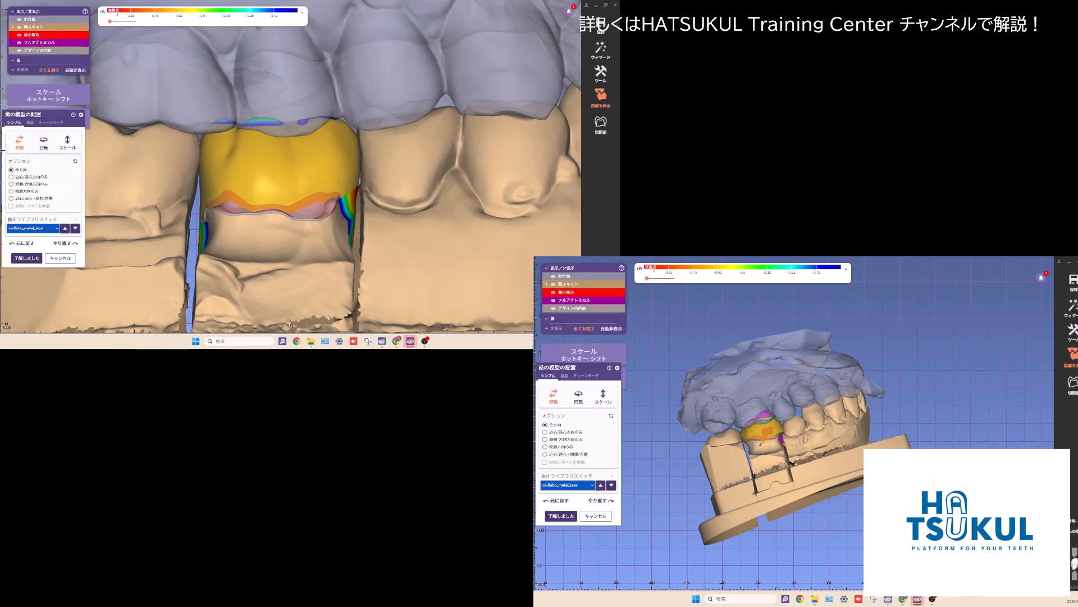
- Show the advanced placement options and hide the antagonist scan to expose the crown's occlusal contact areas
{"action": "left_click", "coordinate": [31, 122]}
{"action": "left_click_drag", "start_coordinate": [62, 200], "coordinate": [63, 201]}
{"action": "middle_click", "coordinate": [259, 84], "text": "ctrl"}
{"action": "scroll", "coordinate": [264, 165], "scroll_direction": "down", "scroll_amount": 2}
{"action": "right_click_drag", "start_coordinate": [265, 164], "coordinate": [315, 107]}
{"action": "middle_click", "coordinate": [271, 220]}
{"action": "scroll", "coordinate": [281, 213], "scroll_direction": "up", "scroll_amount": 2}
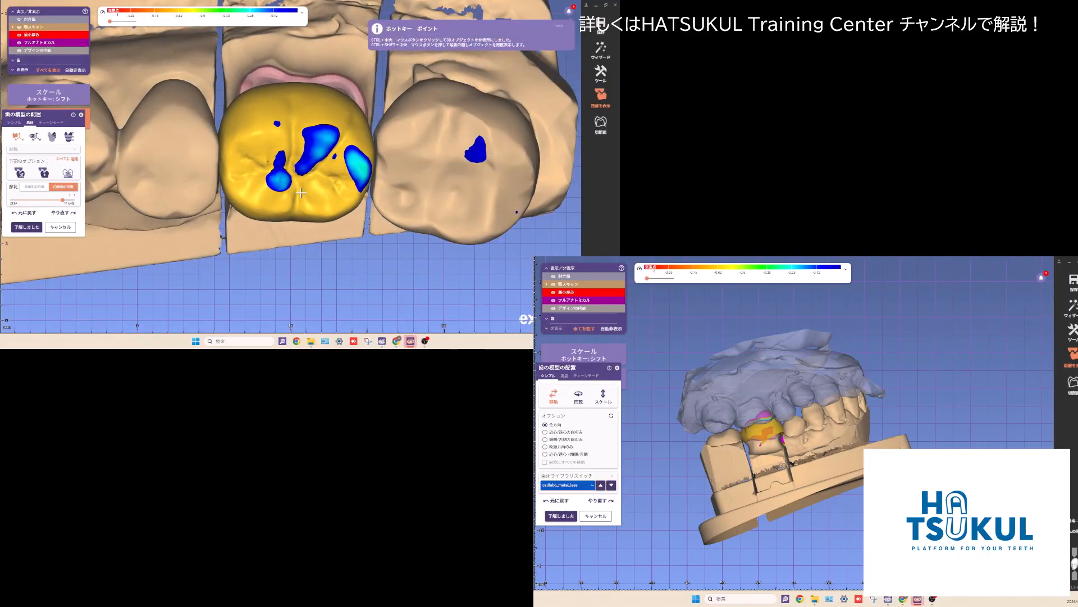
{"action": "right_click_drag", "start_coordinate": [308, 188], "coordinate": [284, 176]}
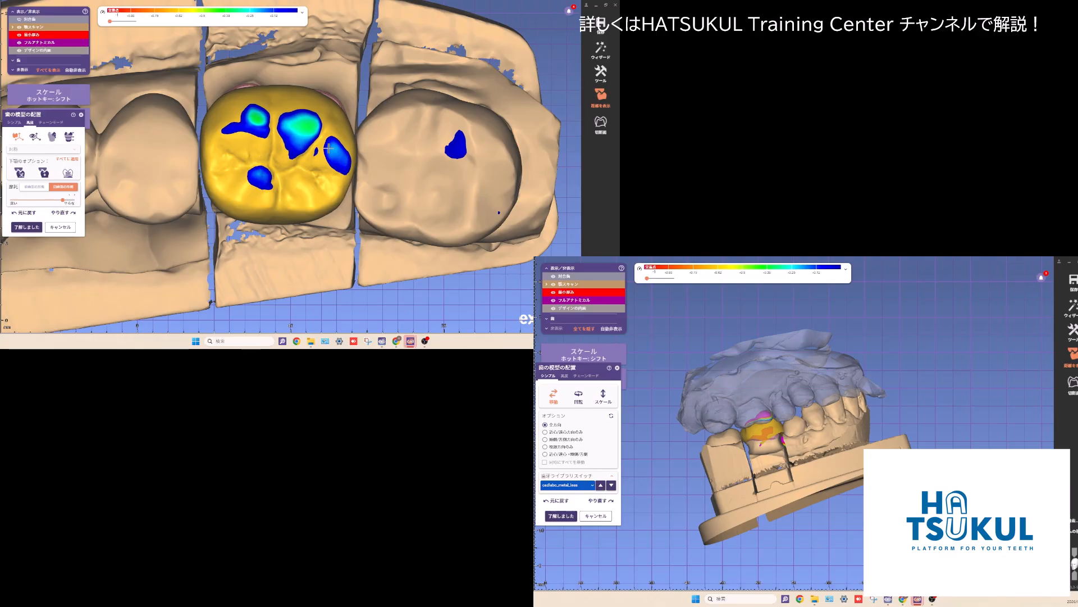
{"action": "key", "text": "shift"}
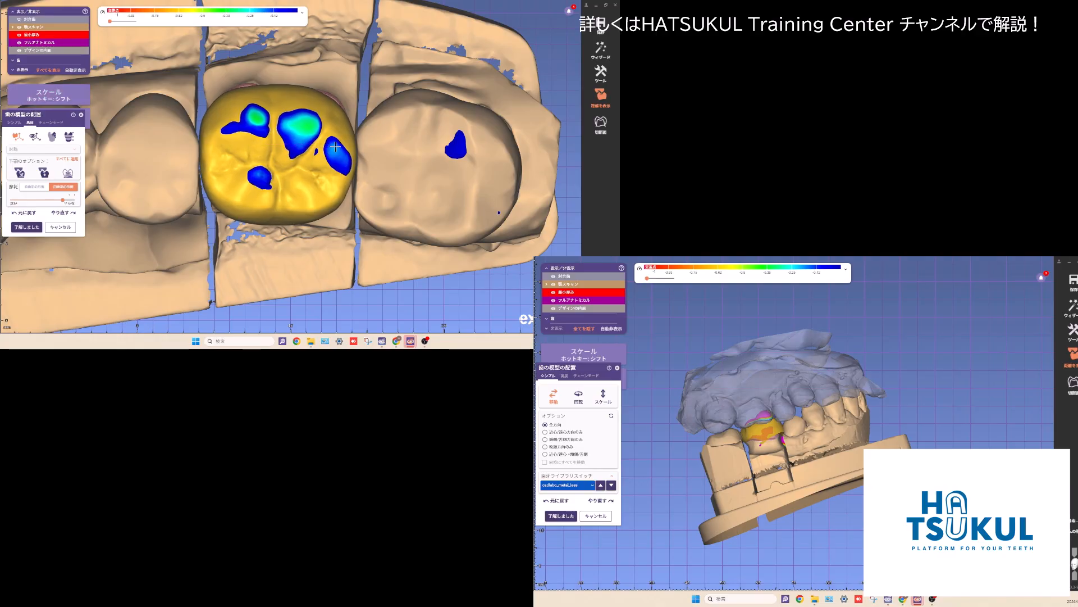
- Return to simple placement and fine-tune the crown's position, checking it from the side and the occlusal surface
{"action": "left_click", "coordinate": [14, 122]}
{"action": "right_click_drag", "start_coordinate": [393, 242], "coordinate": [301, 169]}
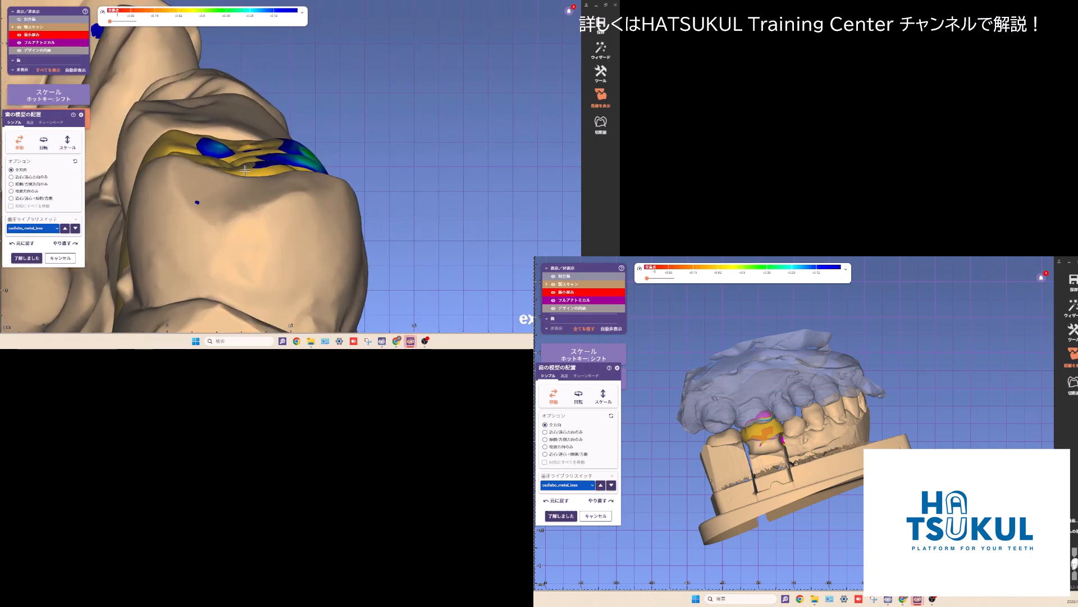
{"action": "right_click_drag", "start_coordinate": [224, 150], "coordinate": [298, 175]}
{"action": "left_click_drag", "start_coordinate": [299, 174], "coordinate": [299, 175]}
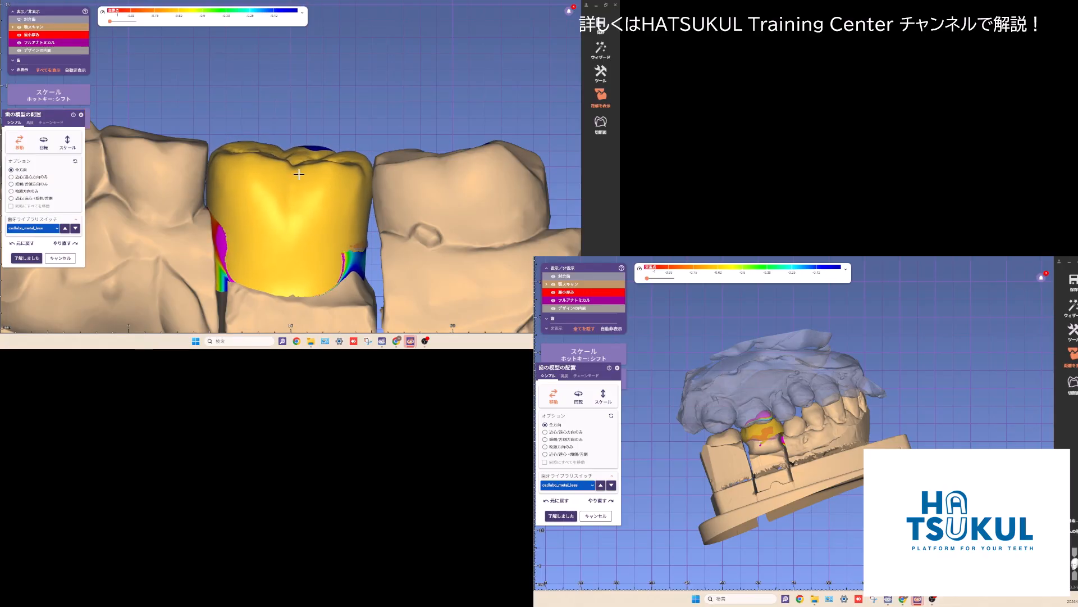
{"action": "right_click_drag", "start_coordinate": [299, 175], "coordinate": [271, 132]}
{"action": "scroll", "coordinate": [301, 179], "scroll_direction": "down", "scroll_amount": 2}
{"action": "scroll", "coordinate": [271, 131], "scroll_direction": "up", "scroll_amount": 3}
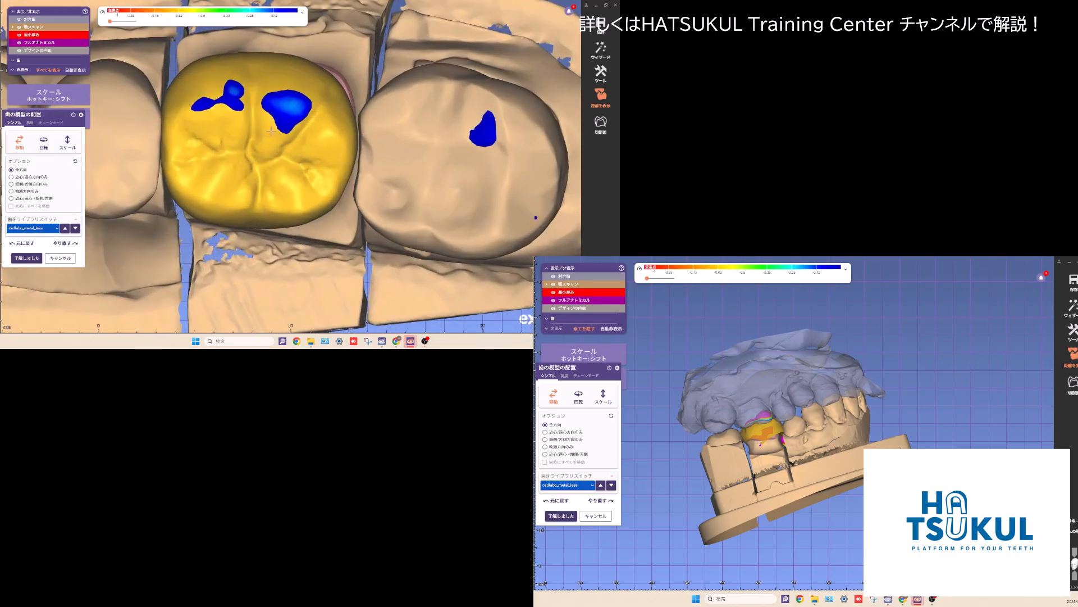
{"action": "left_click_drag", "start_coordinate": [256, 176], "coordinate": [259, 178]}
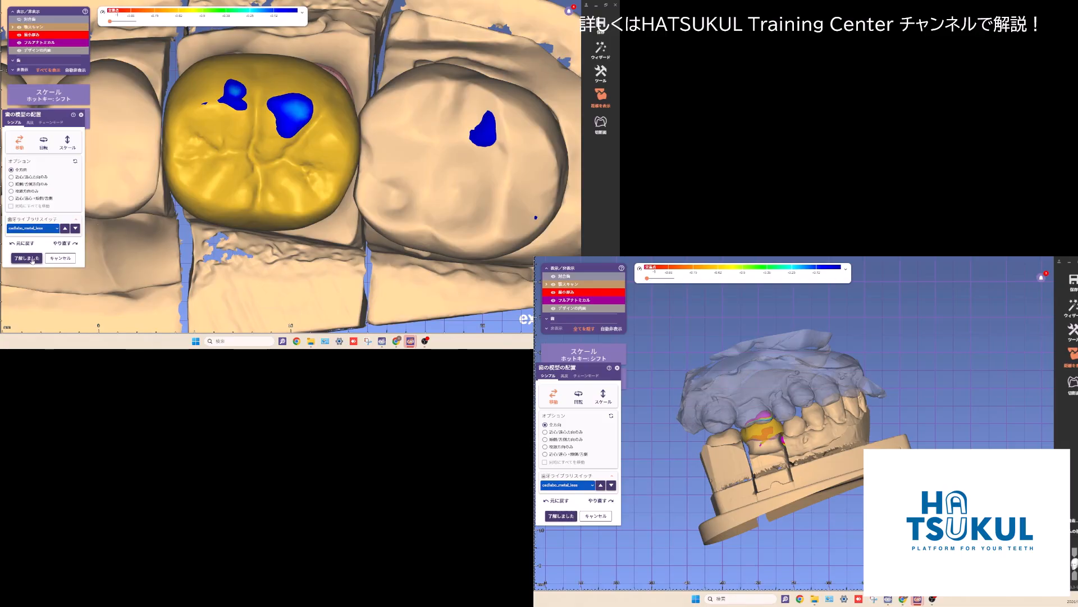
- Accept the crown placement and apply the tooth model to generate the tooth 46 crown in the first case
{"action": "left_click", "coordinate": [32, 260]}
{"action": "right_click", "coordinate": [275, 179]}
{"action": "left_click", "coordinate": [370, 172]}
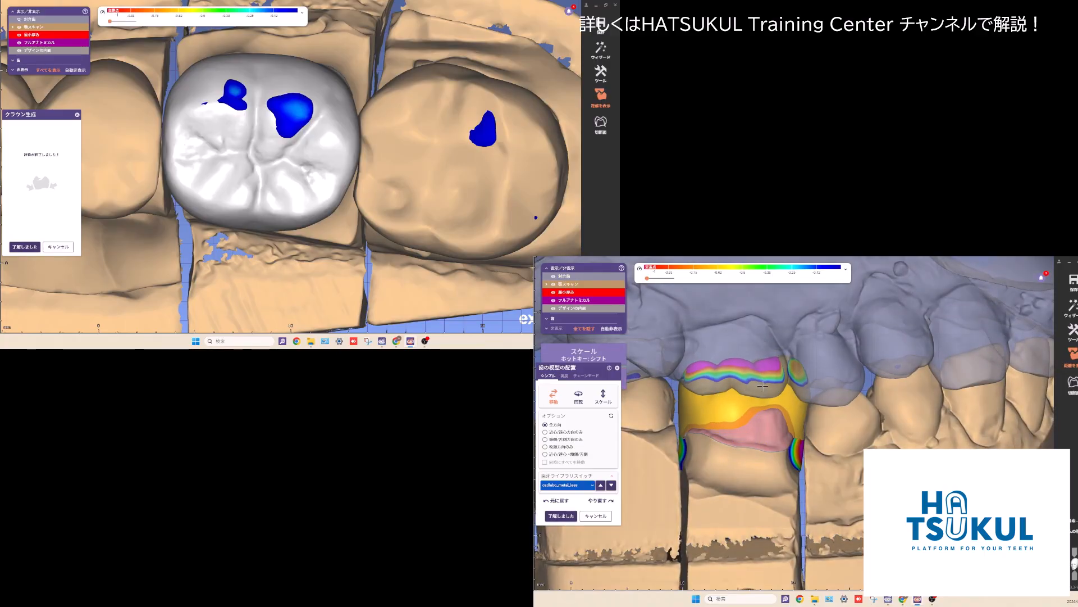
- In the second case, lower the crown away from the antagonist and hide the antagonist scan
{"action": "left_click_drag", "start_coordinate": [762, 385], "coordinate": [770, 415]}
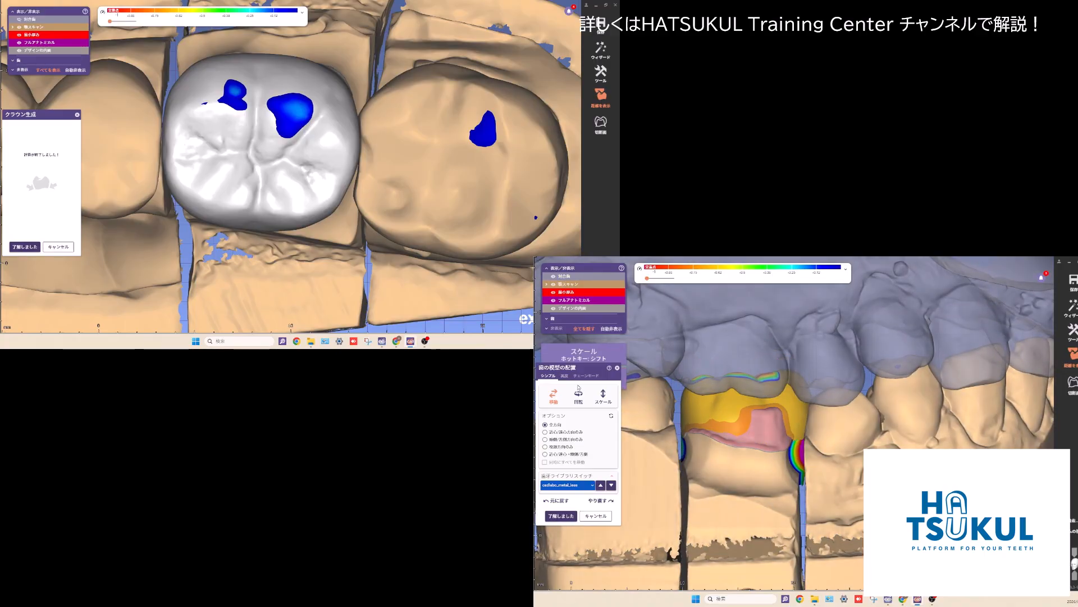
{"action": "left_click", "coordinate": [563, 376]}
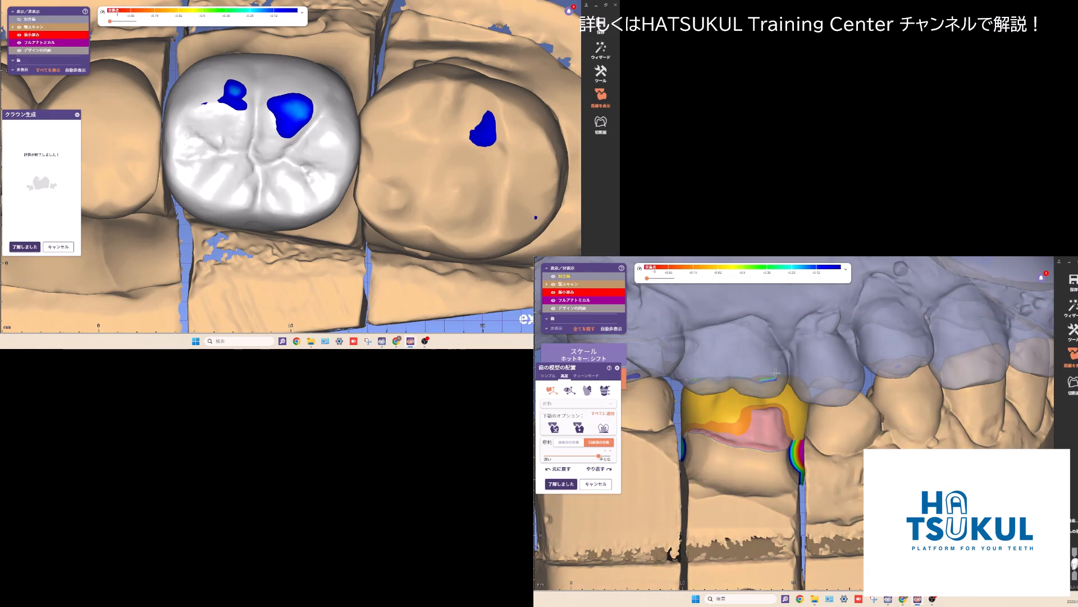
{"action": "middle_click", "coordinate": [776, 386], "text": "ctrl"}
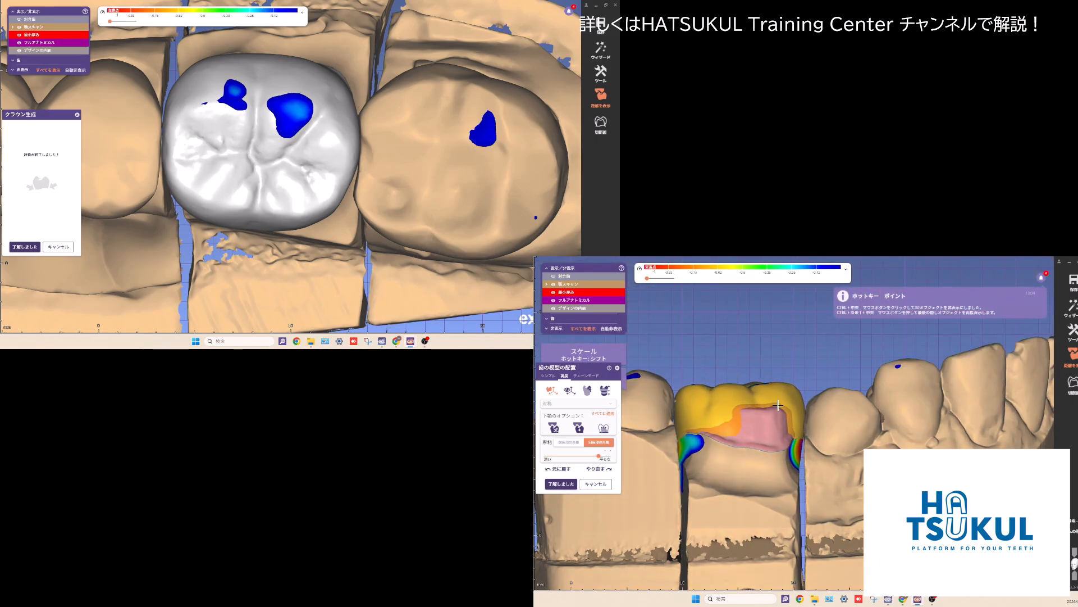
- Rotate the second case's crown slightly while checking its contact areas from the occlusal side
{"action": "right_click_drag", "start_coordinate": [745, 394], "coordinate": [789, 406]}
{"action": "scroll", "coordinate": [797, 348], "scroll_direction": "down", "scroll_amount": 2}
{"action": "scroll", "coordinate": [792, 382], "scroll_direction": "up", "scroll_amount": 4}
{"action": "scroll", "coordinate": [793, 382], "scroll_direction": "up", "scroll_amount": 2}
{"action": "left_click_drag", "start_coordinate": [790, 405], "coordinate": [797, 382], "text": "ctrl"}
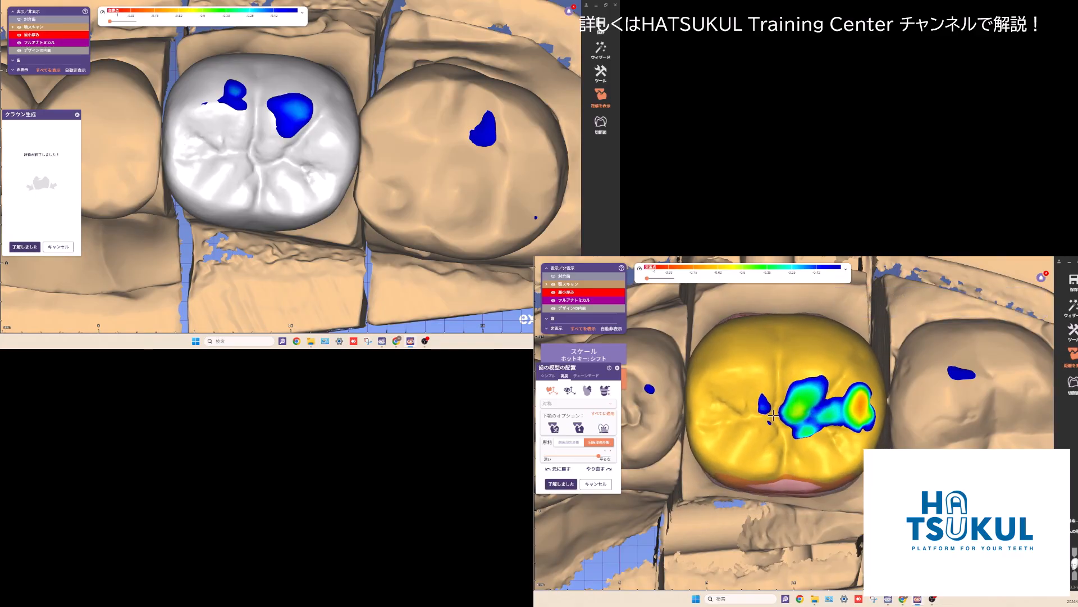
- Return to simple placement and scale the second case's crown to cover the exposed edges of the preparation
{"action": "left_click", "coordinate": [548, 376]}
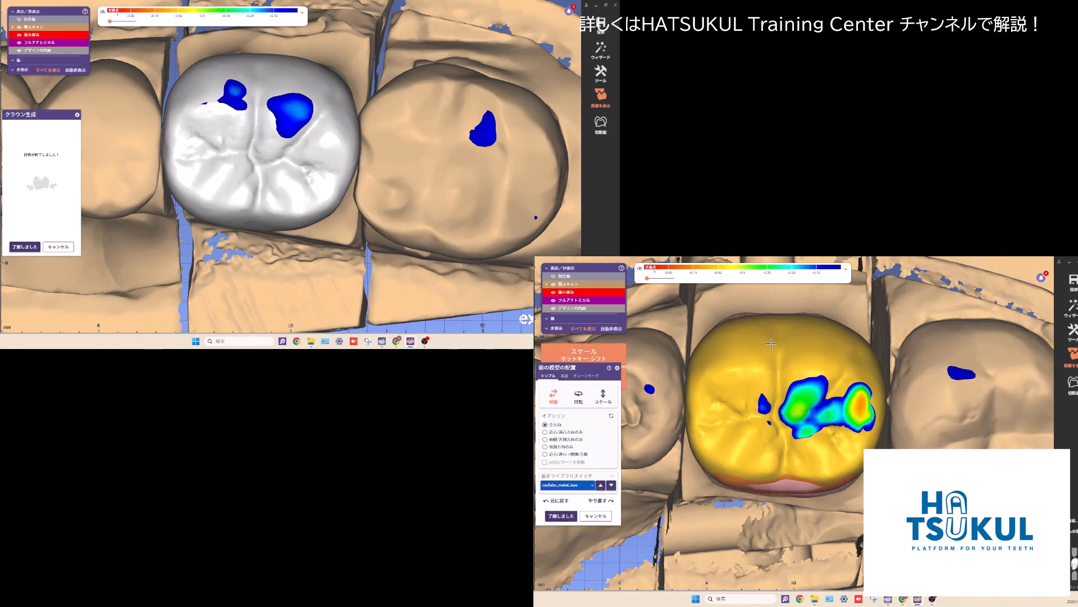
{"action": "left_click_drag", "start_coordinate": [783, 322], "coordinate": [793, 344], "text": "shift"}
{"action": "scroll", "coordinate": [799, 348], "scroll_direction": "down", "scroll_amount": 2}
{"action": "right_click_drag", "start_coordinate": [797, 483], "coordinate": [813, 455]}
{"action": "key", "text": "ctrl+a"}
{"action": "key", "text": "ctrl+a"}
{"action": "left_click_drag", "start_coordinate": [814, 489], "coordinate": [814, 486], "text": "shift"}
{"action": "right_click_drag", "start_coordinate": [814, 486], "coordinate": [814, 456]}
{"action": "middle_click", "coordinate": [814, 454], "text": "shift"}
{"action": "right_click_drag", "start_coordinate": [815, 404], "coordinate": [856, 453]}
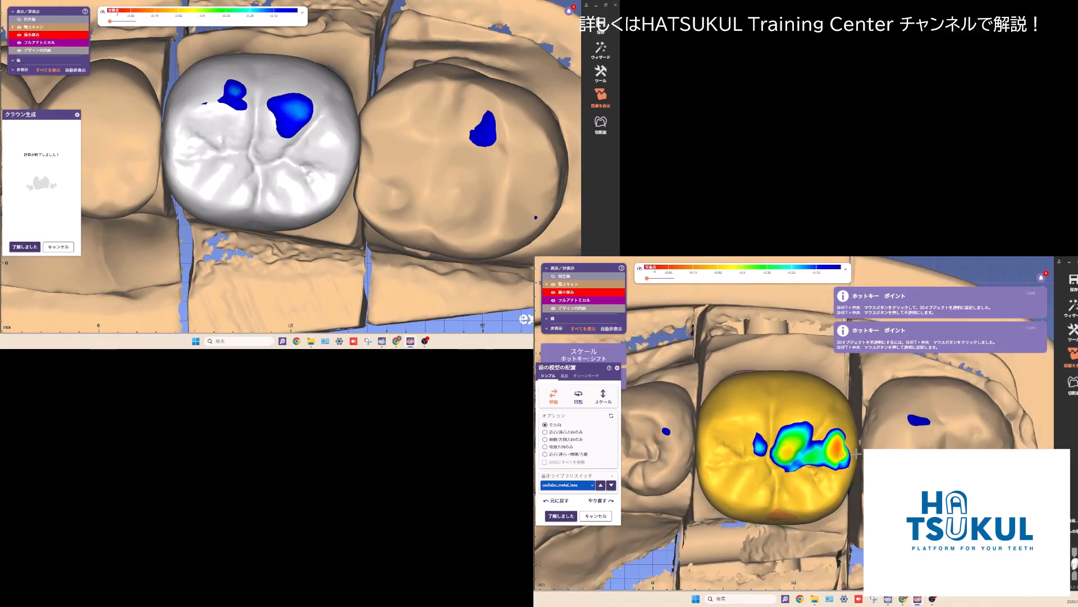
{"action": "key", "text": "shift"}
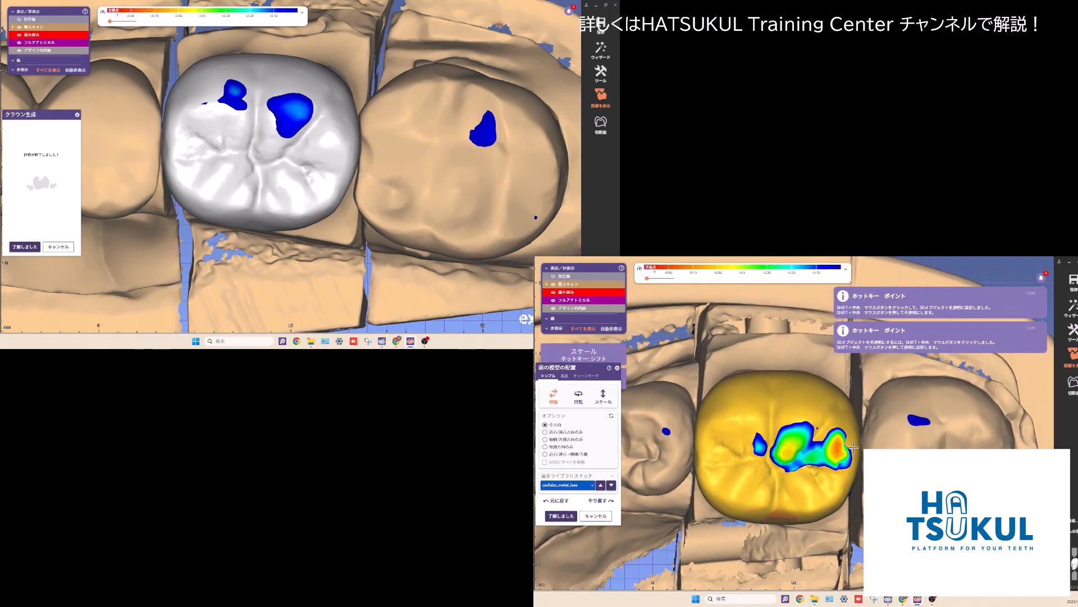
- Accept the second case's crown placement and apply the tooth model to generate its crown
{"action": "left_click", "coordinate": [562, 516]}
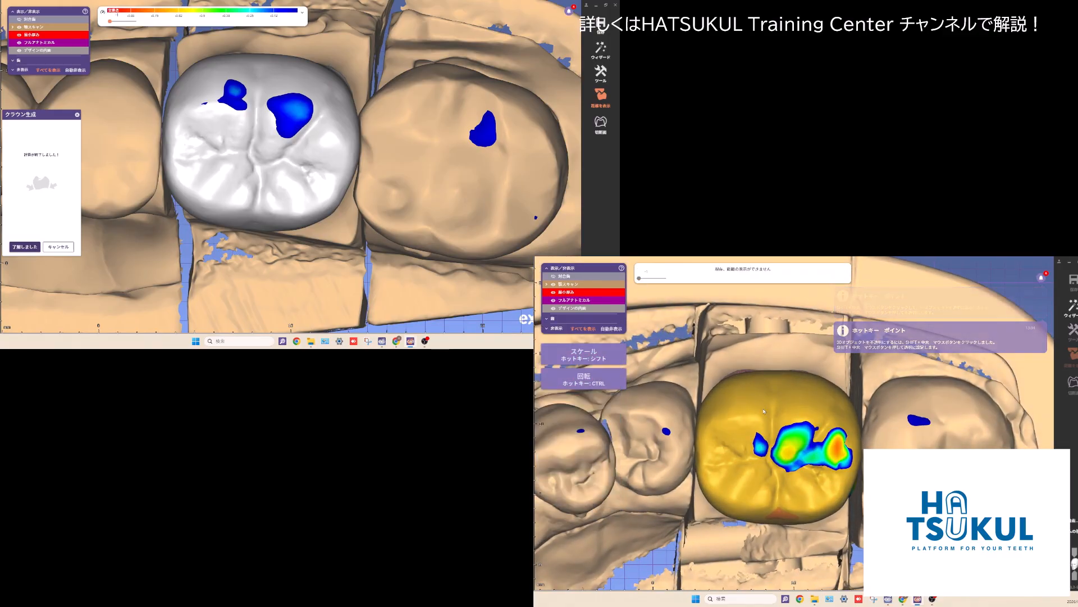
{"action": "right_click", "coordinate": [832, 441]}
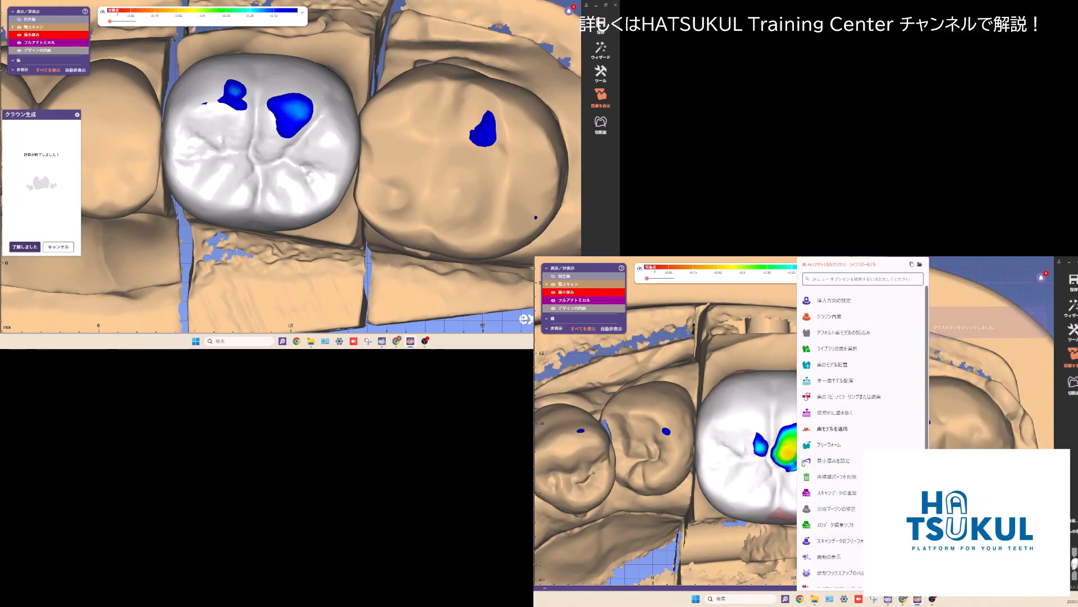
{"action": "left_click", "coordinate": [850, 429]}
- Open Freeform for the first case's crown, and accept the second case's generated crown and open Freeform for it too
{"action": "right_click", "coordinate": [279, 167]}
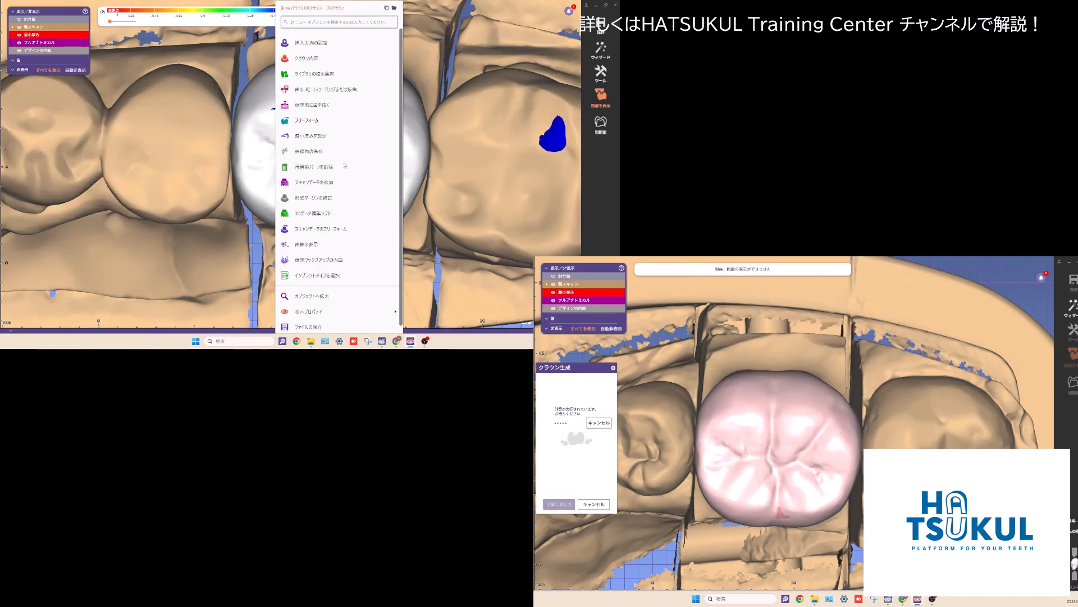
{"action": "left_click", "coordinate": [328, 123]}
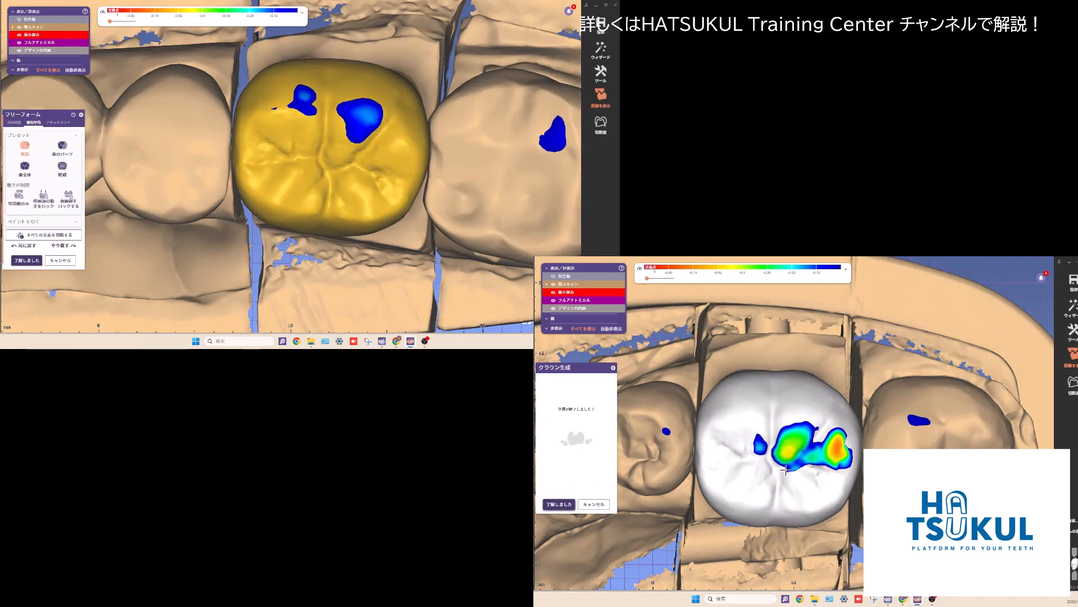
{"action": "left_click", "coordinate": [559, 505]}
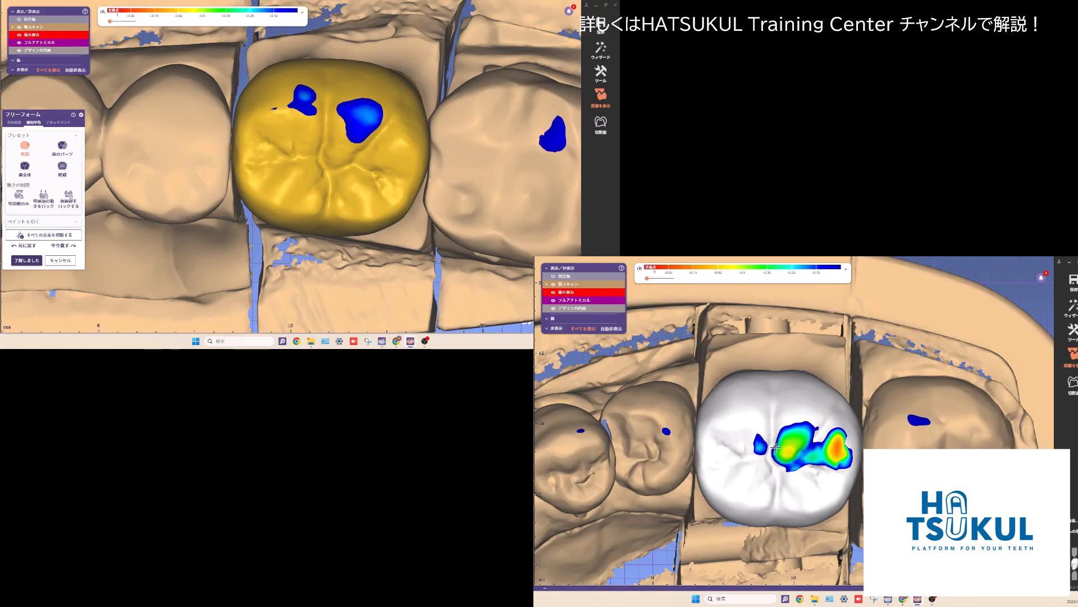
{"action": "right_click", "coordinate": [776, 447]}
{"action": "left_click", "coordinate": [815, 393]}
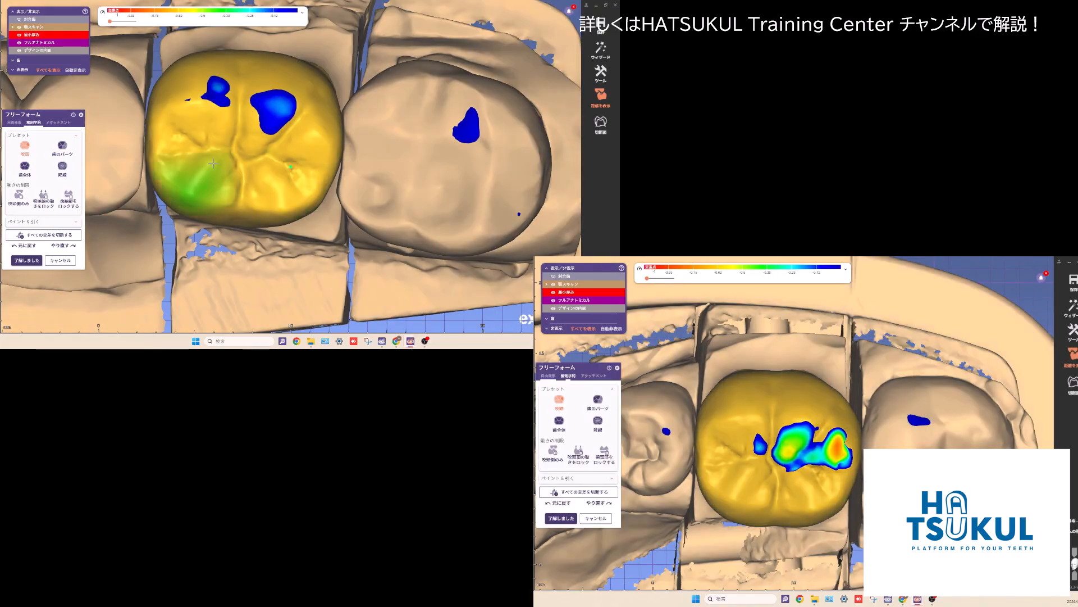
- Reshape the first case's crown with the anatomical tooth-parts preset, adjusting its side contour and occlusal contacts
{"action": "left_click", "coordinate": [62, 147]}
{"action": "right_click_drag", "start_coordinate": [174, 147], "coordinate": [303, 184]}
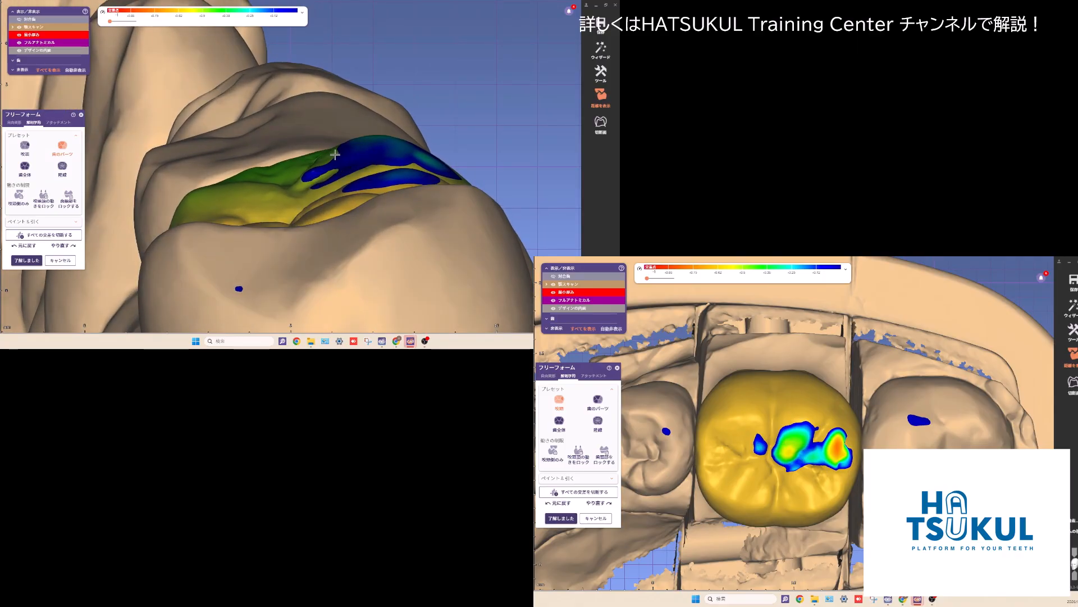
{"action": "mouse_move", "coordinate": [336, 158]}
{"action": "right_mouse_down"}
{"action": "mouse_move", "coordinate": [527, 320]}
{"action": "mouse_move", "coordinate": [433, 163]}
{"action": "mouse_move", "coordinate": [325, 155]}
{"action": "right_mouse_up"}
{"action": "right_click_drag", "start_coordinate": [262, 141], "coordinate": [298, 140]}
{"action": "scroll", "coordinate": [262, 137], "scroll_direction": "down", "scroll_amount": 2}
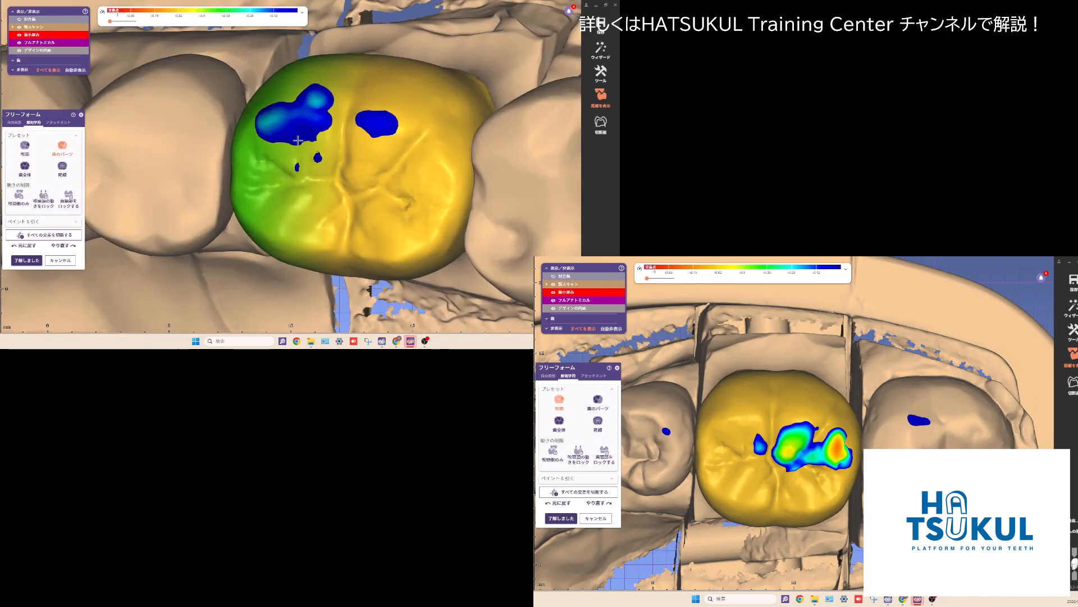
{"action": "scroll", "coordinate": [127, 182], "scroll_direction": "up", "scroll_amount": 3}
{"action": "right_click_drag", "start_coordinate": [243, 170], "coordinate": [403, 142]}
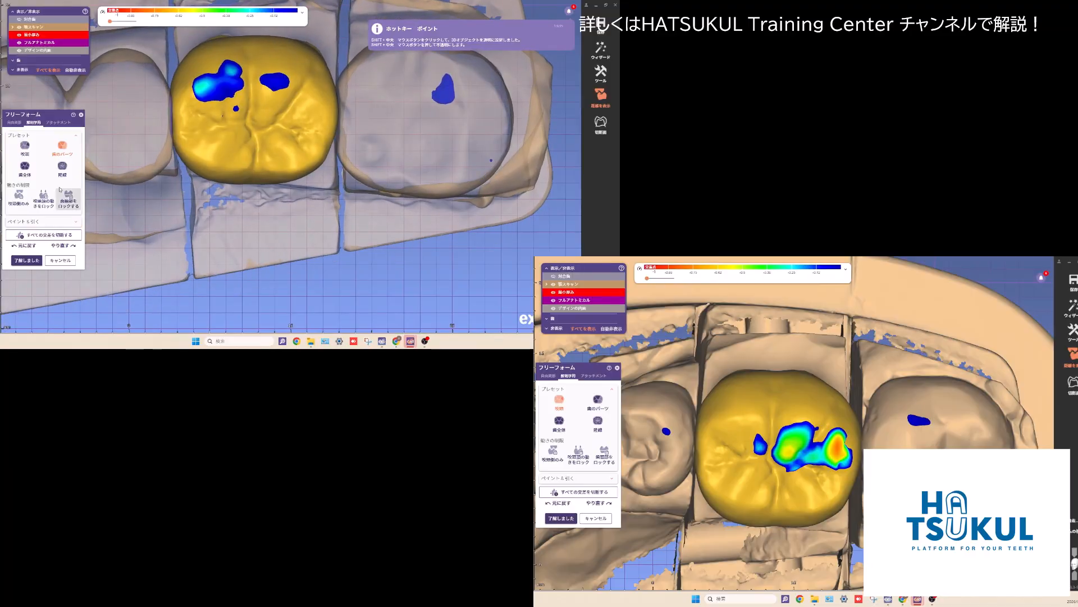
- Smooth the side surfaces of the first case's crown with the free smoothing brush, viewing it in isolation
{"action": "left_click", "coordinate": [14, 122]}
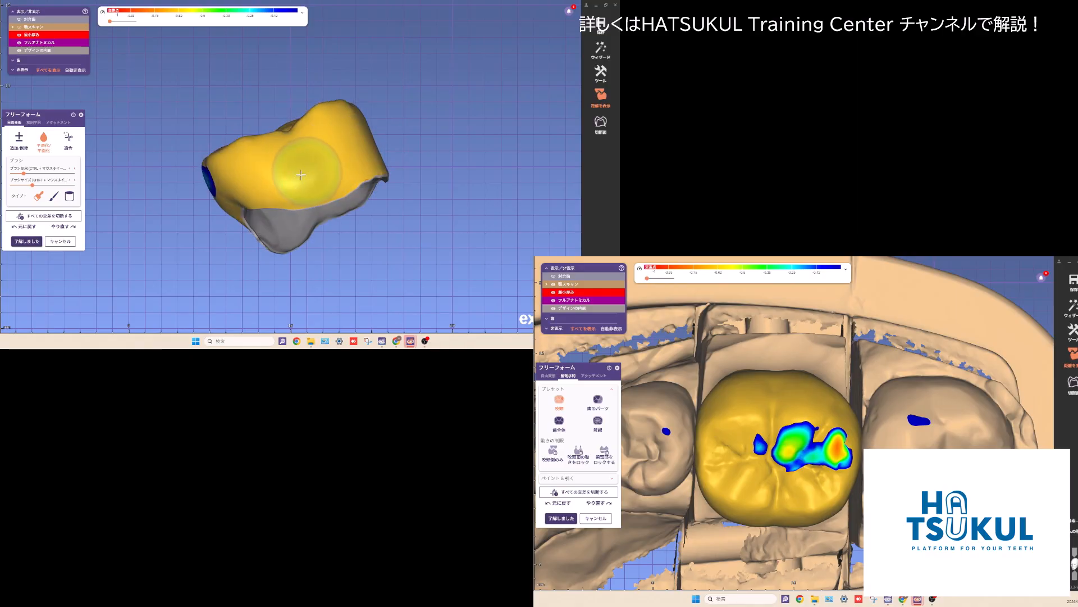
{"action": "right_click_drag", "start_coordinate": [239, 204], "coordinate": [360, 171]}
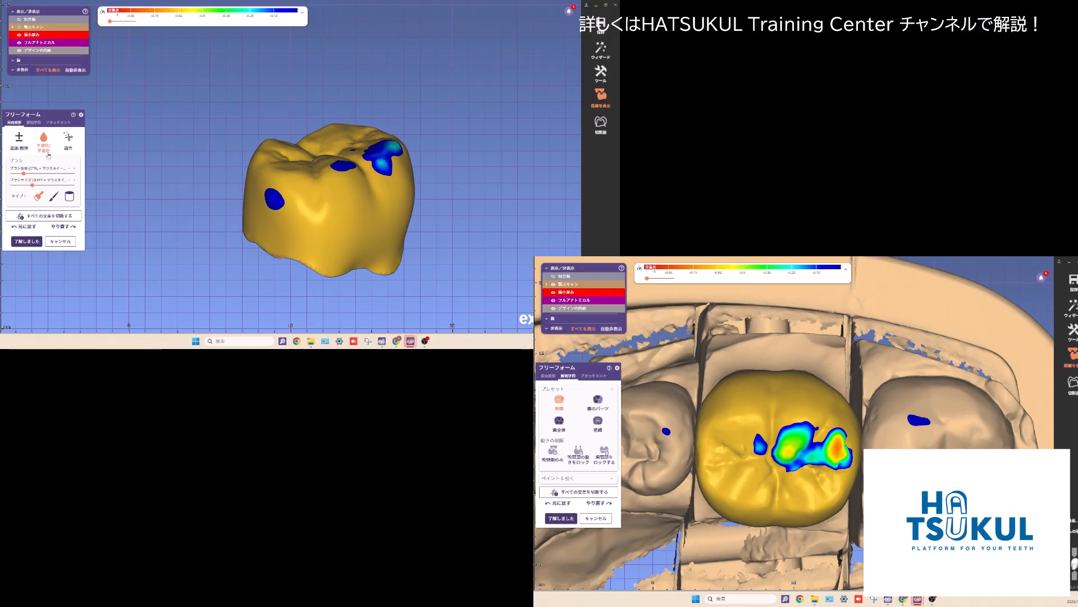
{"action": "mouse_move", "coordinate": [289, 211]}
{"action": "right_mouse_down"}
{"action": "mouse_move", "coordinate": [313, 172]}
{"action": "mouse_move", "coordinate": [343, 173]}
{"action": "mouse_move", "coordinate": [295, 193]}
{"action": "right_mouse_up"}
{"action": "key", "text": "j"}
{"action": "right_click_drag", "start_coordinate": [454, 242], "coordinate": [470, 225]}
- Contour the first case's crown walls near the margin using the add/remove brush with adjusted brush size
{"action": "scroll", "coordinate": [407, 233], "scroll_direction": "down", "scroll_amount": 3, "text": "shift"}
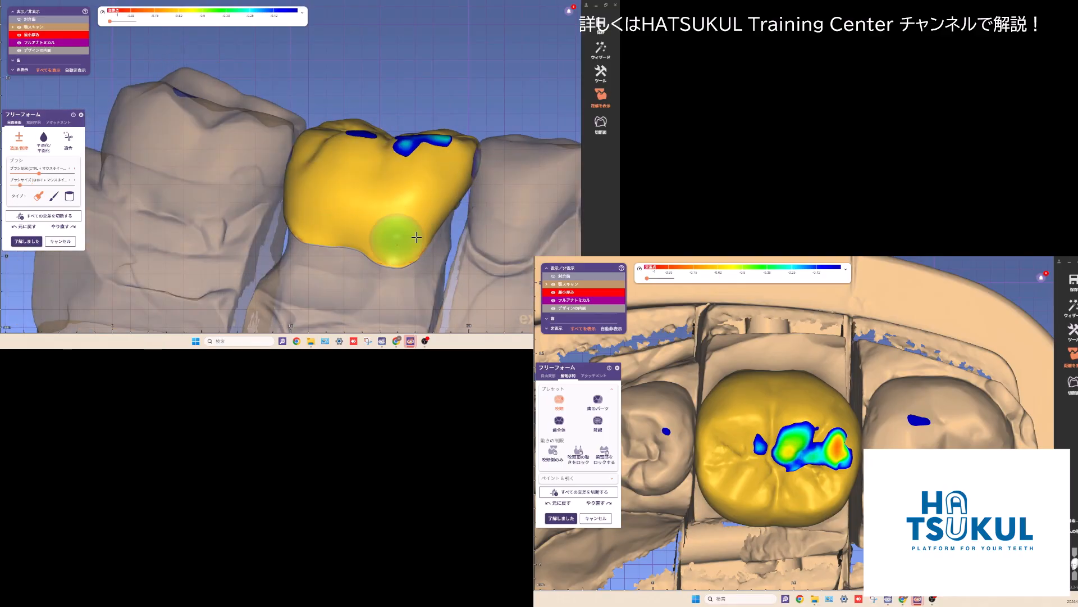
{"action": "right_click_drag", "start_coordinate": [323, 221], "coordinate": [404, 154]}
{"action": "key", "text": "j"}
{"action": "scroll", "coordinate": [337, 173], "scroll_direction": "up", "scroll_amount": 2}
{"action": "scroll", "coordinate": [348, 114], "scroll_direction": "down", "scroll_amount": 2}
{"action": "middle_click", "coordinate": [347, 112]}
{"action": "middle_click", "coordinate": [180, 199]}
{"action": "right_click_drag", "start_coordinate": [185, 198], "coordinate": [343, 192]}
{"action": "scroll", "coordinate": [332, 180], "scroll_direction": "down", "scroll_amount": 3, "text": "shift"}
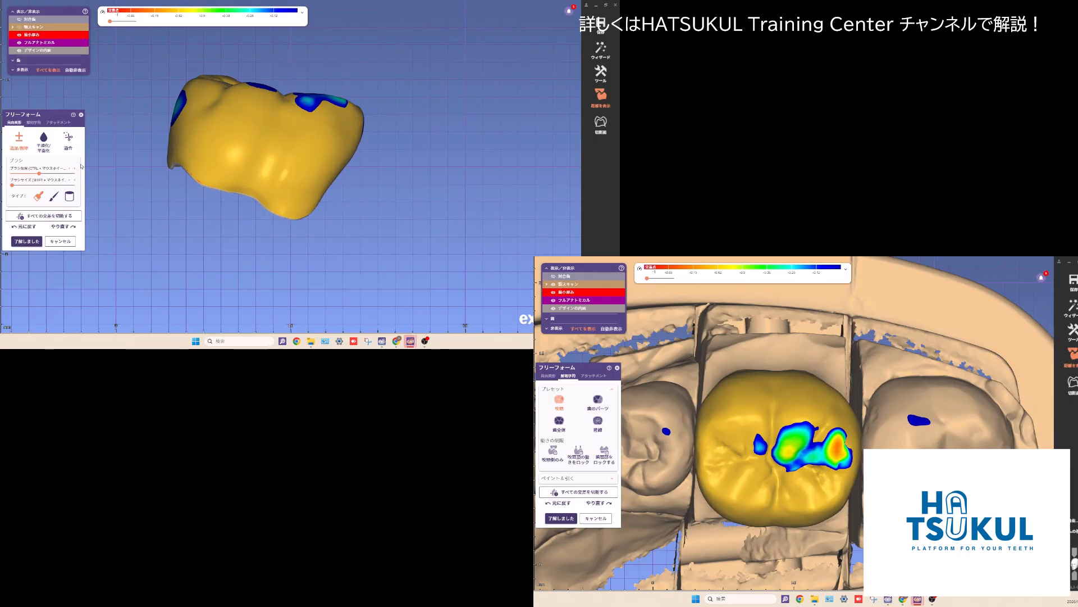
- Smooth the reworked walls of the first case's crown with the smoothing brush from several sides
{"action": "scroll", "coordinate": [287, 168], "scroll_direction": "up", "scroll_amount": 1}
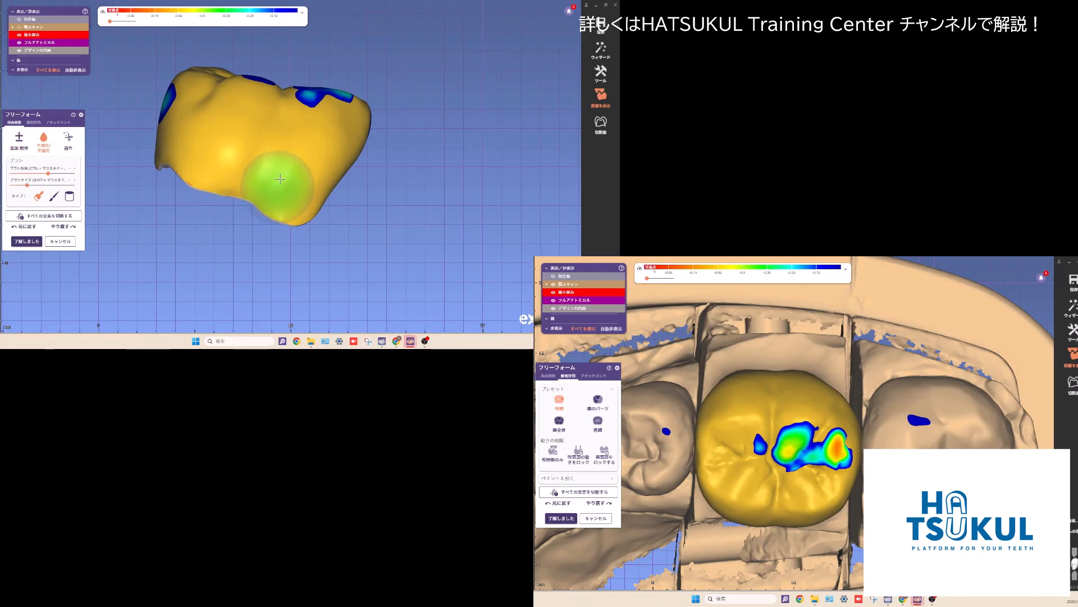
{"action": "right_click_drag", "start_coordinate": [238, 176], "coordinate": [139, 154]}
{"action": "right_click_drag", "start_coordinate": [279, 162], "coordinate": [358, 243]}
{"action": "mouse_move", "coordinate": [208, 151]}
{"action": "right_mouse_down"}
{"action": "mouse_move", "coordinate": [356, 181]}
{"action": "mouse_move", "coordinate": [355, 140]}
{"action": "mouse_move", "coordinate": [177, 143]}
{"action": "mouse_move", "coordinate": [315, 96]}
{"action": "mouse_move", "coordinate": [327, 109]}
{"action": "right_mouse_up"}
- Adjust the cusps of the first case's crown with the anatomical cusp preset
{"action": "left_click", "coordinate": [35, 123]}
{"action": "left_click", "coordinate": [25, 148]}
{"action": "scroll", "coordinate": [285, 154], "scroll_direction": "up", "scroll_amount": 4}
{"action": "right_click_drag", "start_coordinate": [284, 154], "coordinate": [280, 216]}
{"action": "mouse_move", "coordinate": [432, 163]}
{"action": "right_mouse_down"}
{"action": "mouse_move", "coordinate": [437, 182]}
{"action": "mouse_move", "coordinate": [438, 133]}
{"action": "mouse_move", "coordinate": [433, 153]}
{"action": "right_mouse_up"}
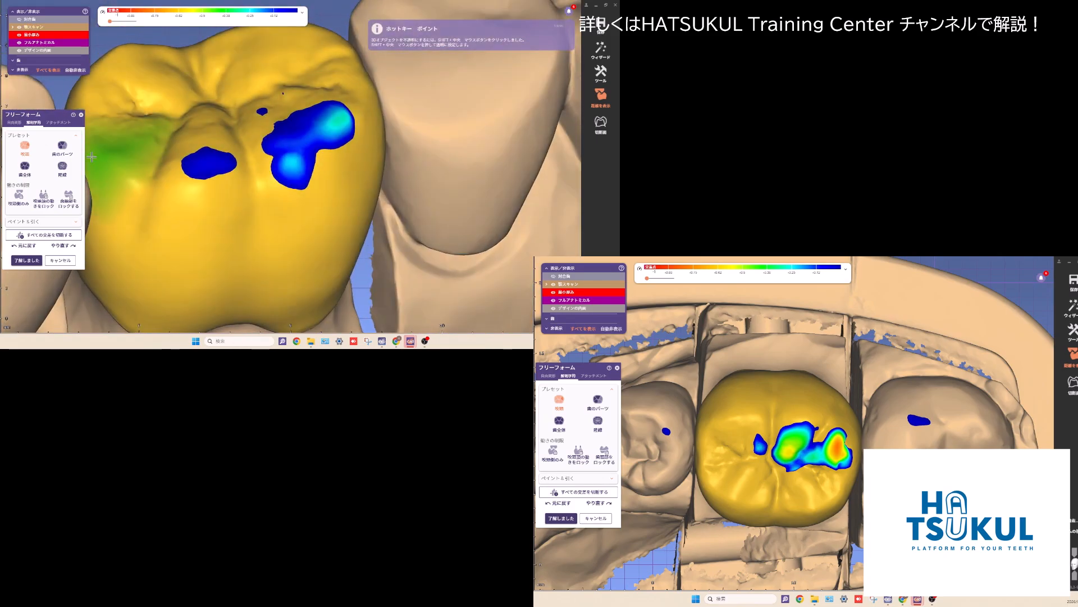
- Smooth the cusp slopes around the occlusal contacts of the first case's crown with the fine brush type
{"action": "left_click", "coordinate": [15, 123]}
{"action": "left_click", "coordinate": [46, 141]}
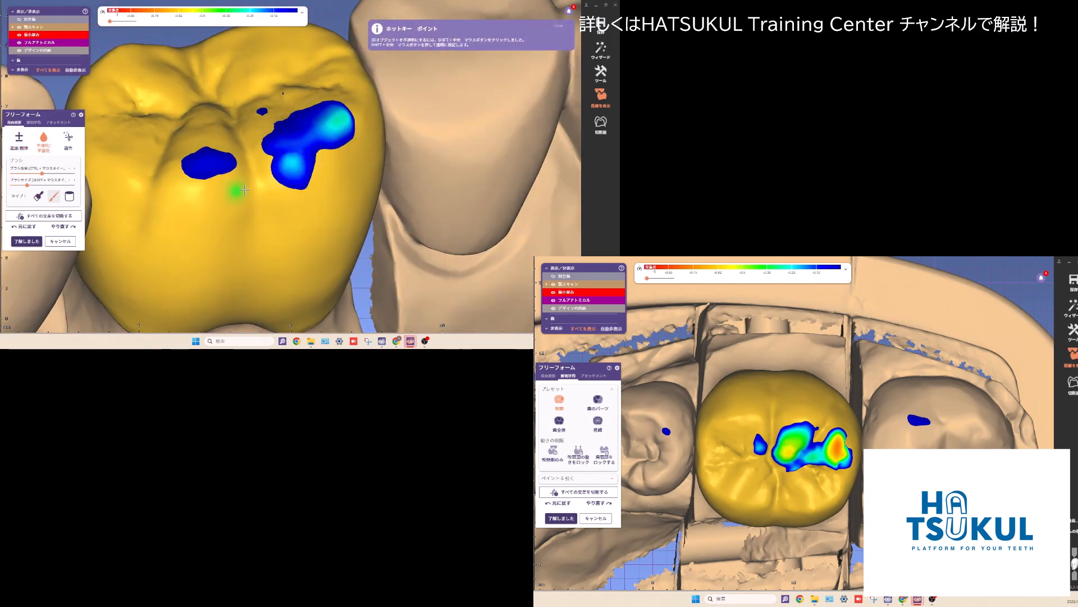
{"action": "right_click_drag", "start_coordinate": [327, 157], "coordinate": [304, 171]}
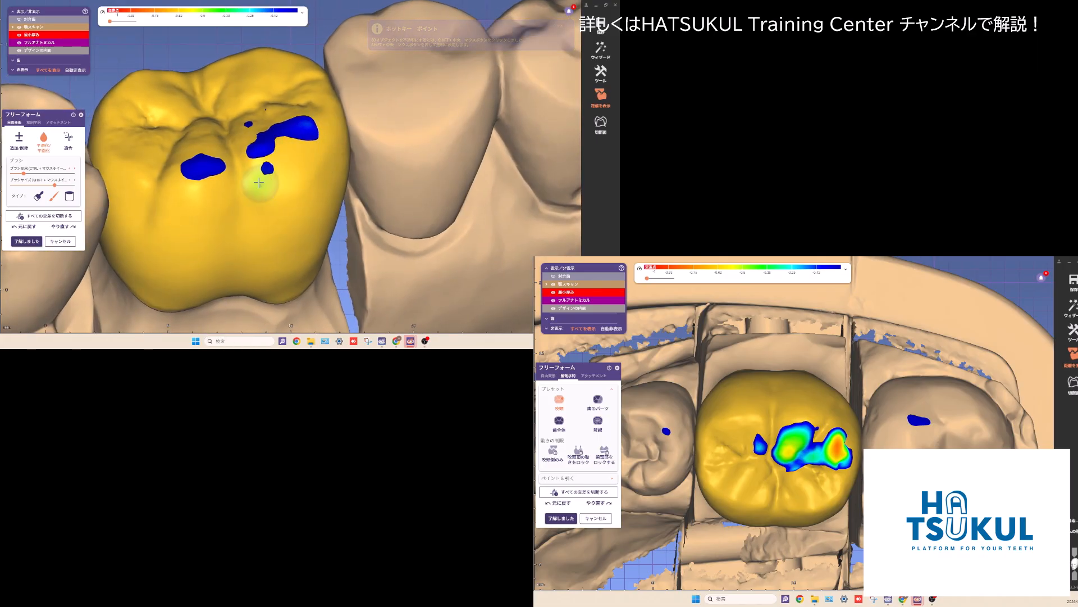
{"action": "left_click_drag", "start_coordinate": [270, 160], "coordinate": [282, 164]}
{"action": "right_click_drag", "start_coordinate": [282, 164], "coordinate": [281, 159]}
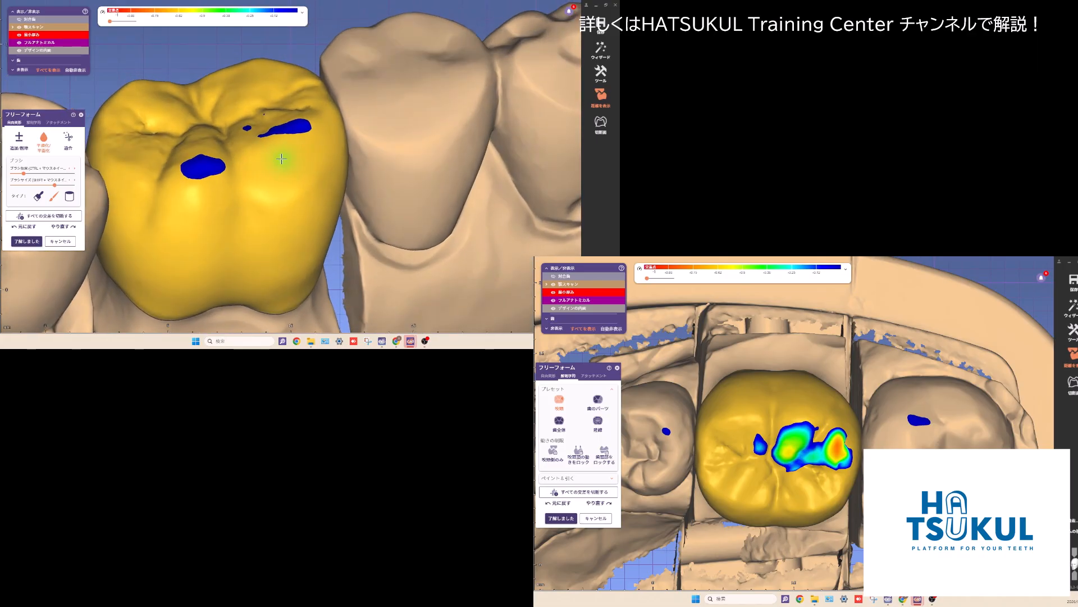
{"action": "mouse_move", "coordinate": [222, 179]}
{"action": "right_mouse_down"}
{"action": "mouse_move", "coordinate": [248, 176]}
{"action": "mouse_move", "coordinate": [318, 119]}
{"action": "mouse_move", "coordinate": [313, 149]}
{"action": "mouse_move", "coordinate": [334, 147]}
{"action": "right_mouse_up"}
- Trim the remaining occlusal contact spots on the first case's crown with the add/remove tool, using the broad brush type
{"action": "left_click", "coordinate": [20, 140]}
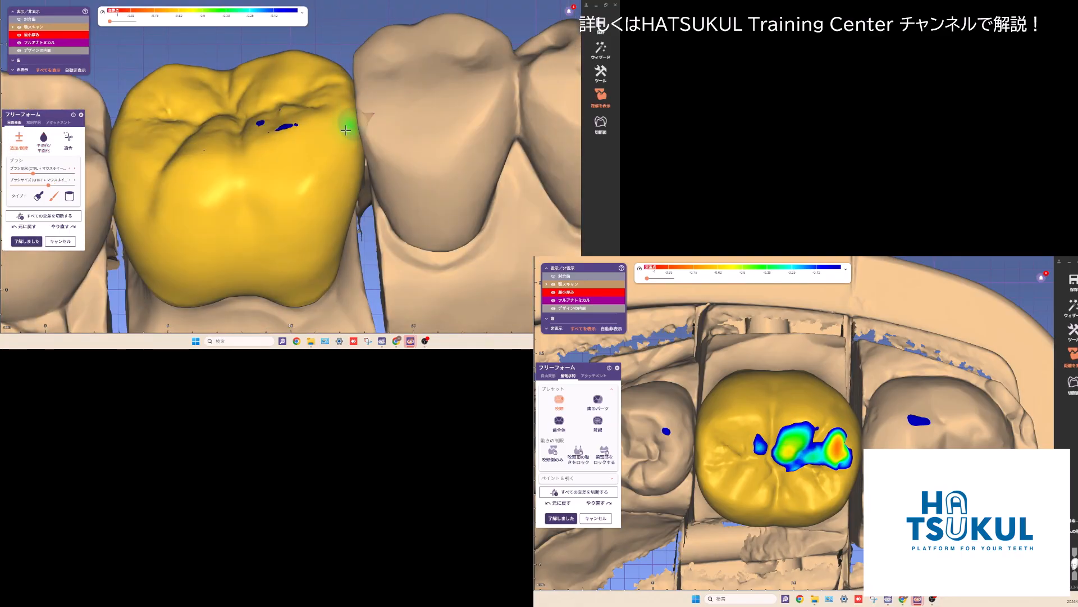
{"action": "mouse_move", "coordinate": [267, 200]}
{"action": "right_mouse_down"}
{"action": "mouse_move", "coordinate": [294, 193]}
{"action": "mouse_move", "coordinate": [241, 175]}
{"action": "mouse_move", "coordinate": [218, 189]}
{"action": "mouse_move", "coordinate": [231, 199]}
{"action": "mouse_move", "coordinate": [225, 228]}
{"action": "right_mouse_up"}
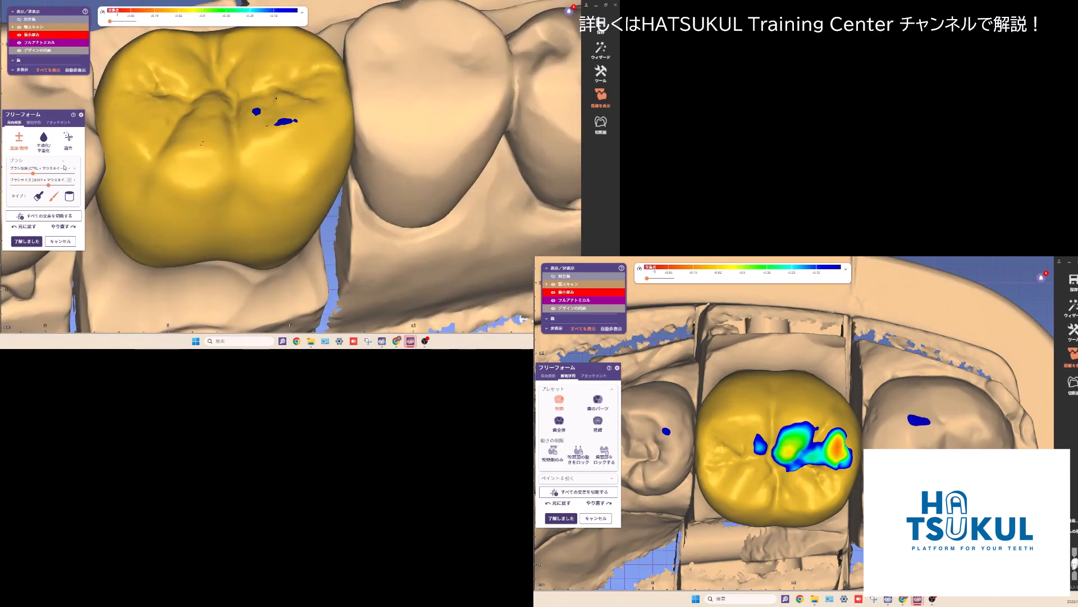
{"action": "left_click", "coordinate": [38, 194]}
{"action": "scroll", "coordinate": [280, 111], "scroll_direction": "down", "scroll_amount": 5, "text": "shift"}
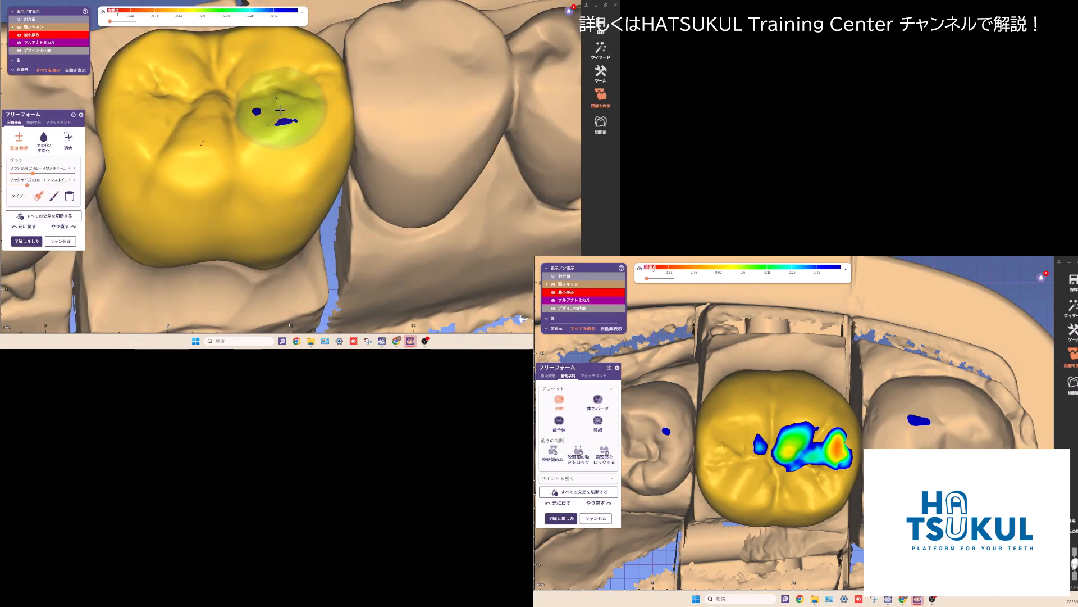
{"action": "right_click_drag", "start_coordinate": [275, 120], "coordinate": [318, 159]}
{"action": "mouse_move", "coordinate": [287, 120]}
{"action": "left_mouse_down", "text": "shift"}
{"action": "mouse_move", "coordinate": [244, 50]}
{"action": "mouse_move", "coordinate": [261, 103]}
{"action": "mouse_move", "coordinate": [291, 137]}
{"action": "left_mouse_up", "text": "shift"}
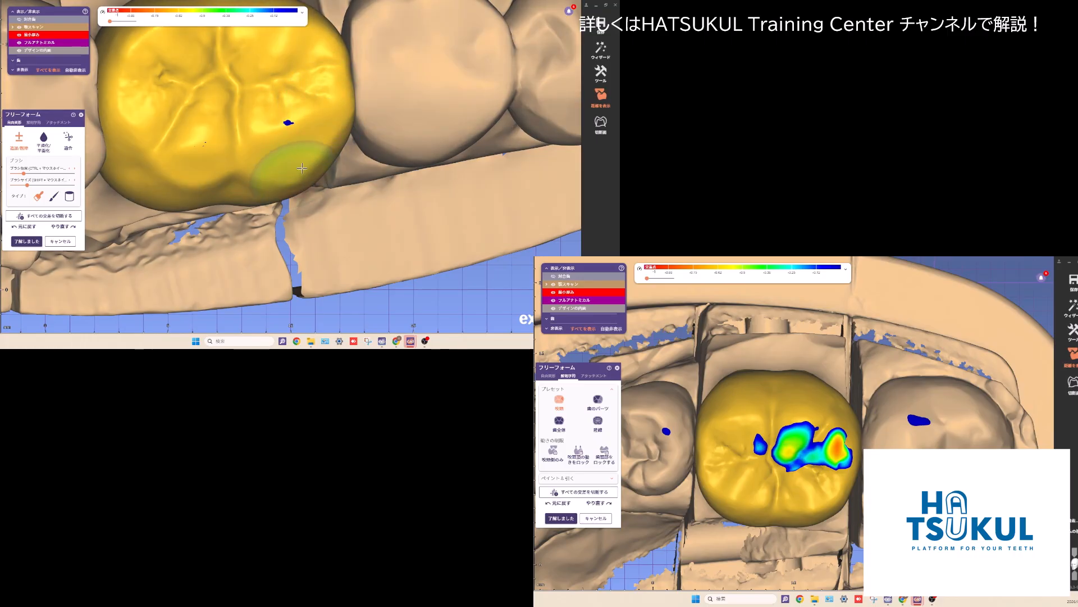
- Check the first case's crown against the arch, accept the freeforming and return to the wizard to merge the design
{"action": "scroll", "coordinate": [284, 124], "scroll_direction": "down", "scroll_amount": 3}
{"action": "middle_click_drag", "start_coordinate": [281, 107], "coordinate": [295, 135]}
{"action": "scroll", "coordinate": [284, 184], "scroll_direction": "down", "scroll_amount": 3}
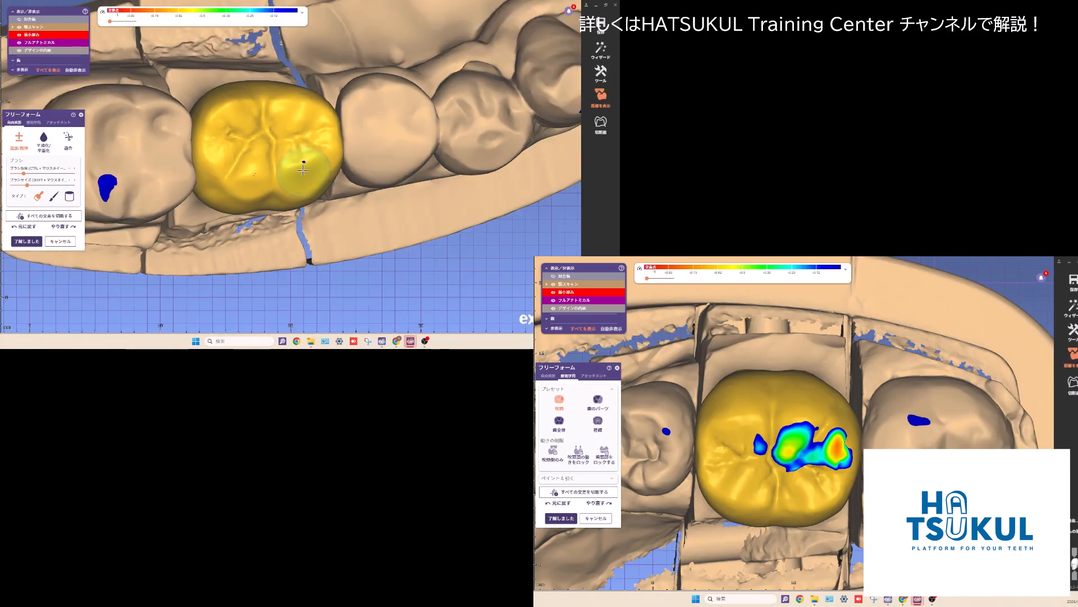
{"action": "right_click_drag", "start_coordinate": [284, 185], "coordinate": [338, 110]}
{"action": "left_click", "coordinate": [32, 243]}
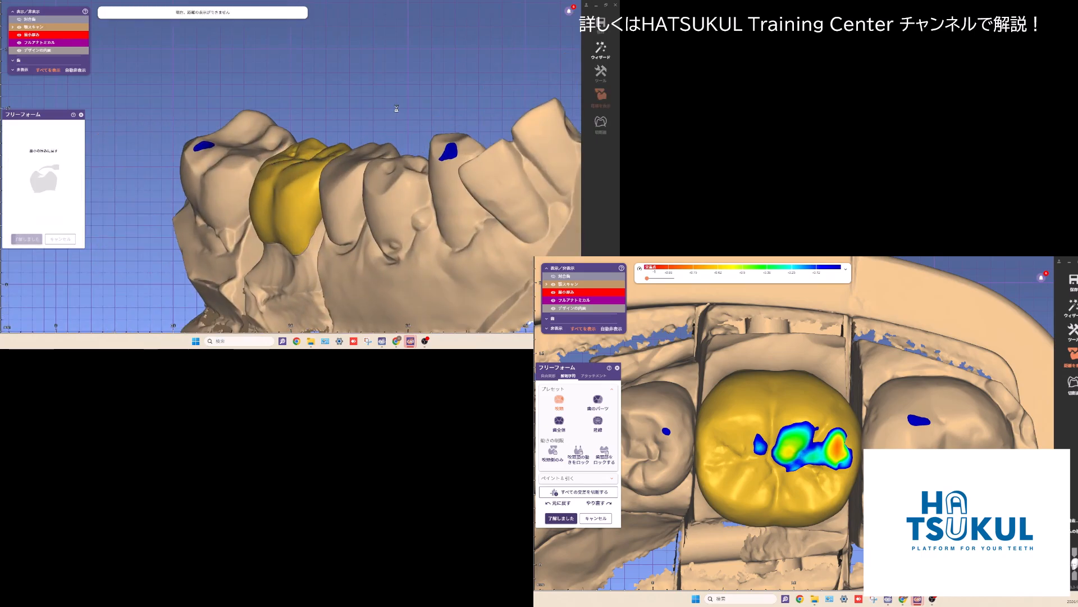
{"action": "left_click", "coordinate": [604, 52]}
- Reshape the second case's crown with the anatomical tooth-parts and cusp presets to reduce its heavy occlusal contacts
{"action": "right_click_drag", "start_coordinate": [829, 459], "coordinate": [809, 382]}
{"action": "right_click_drag", "start_coordinate": [758, 420], "coordinate": [862, 483]}
{"action": "scroll", "coordinate": [803, 455], "scroll_direction": "up", "scroll_amount": 5}
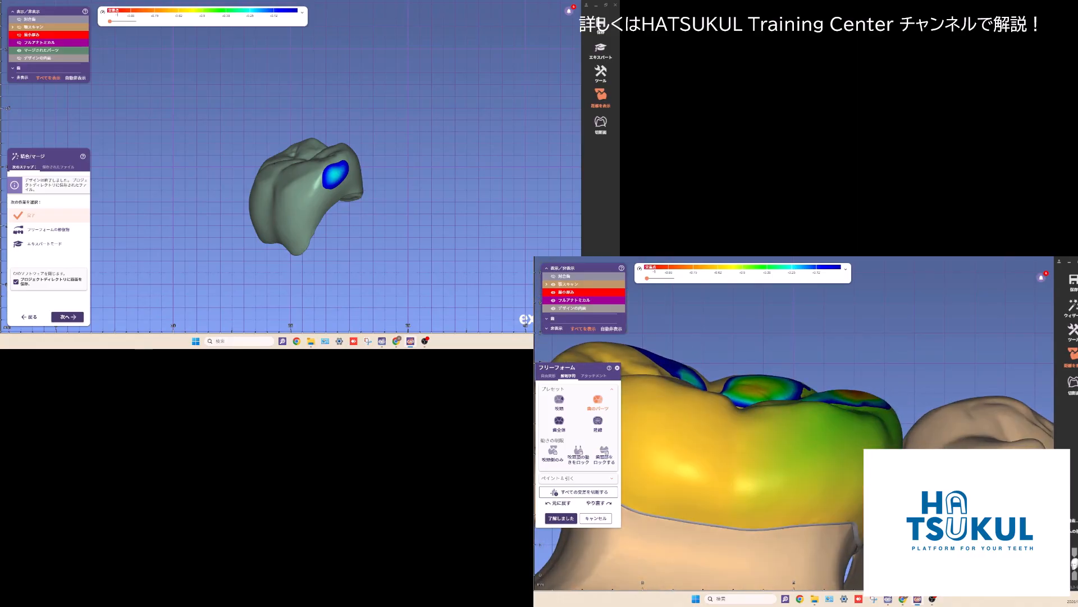
{"action": "right_click_drag", "start_coordinate": [838, 393], "coordinate": [854, 451]}
{"action": "left_click", "coordinate": [560, 402]}
{"action": "left_click_drag", "start_coordinate": [837, 458], "coordinate": [838, 461]}
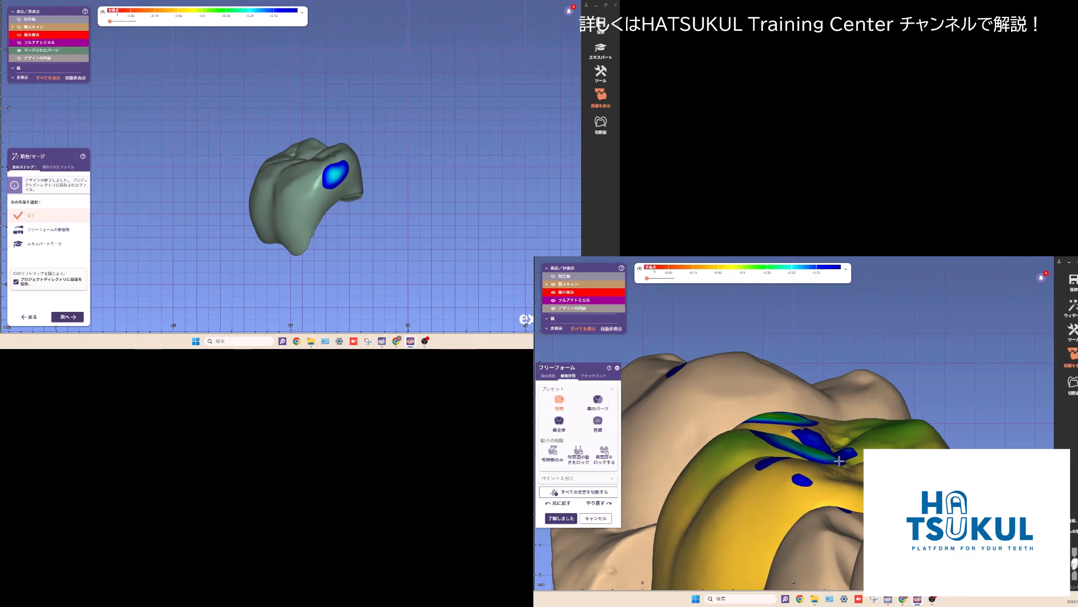
{"action": "right_click_drag", "start_coordinate": [837, 461], "coordinate": [807, 463]}
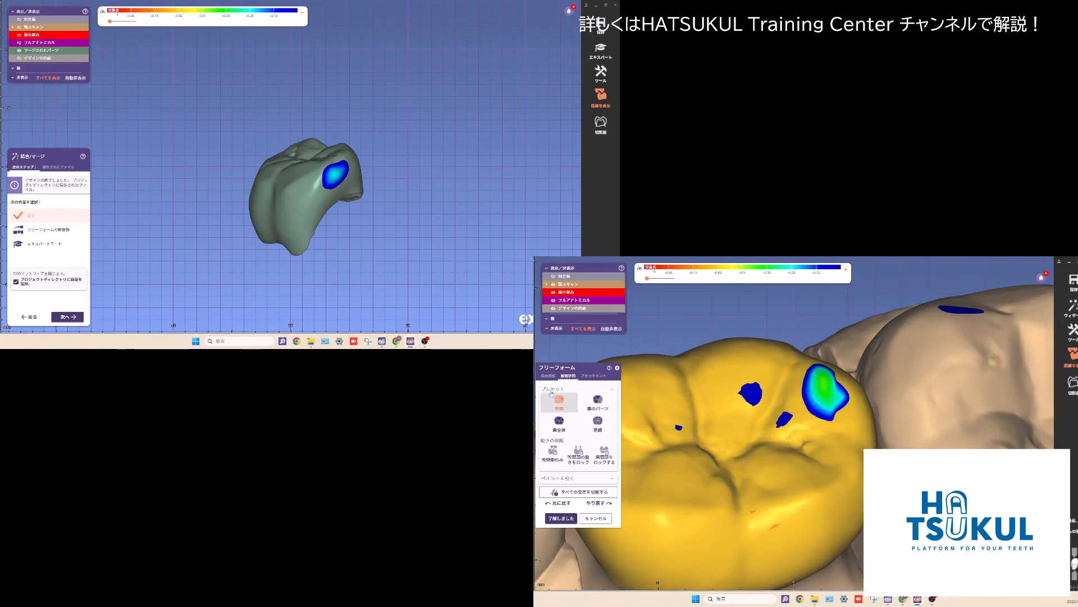
- Remove material from the strong occlusal contact on the second case's crown using the free add/remove brush
{"action": "left_click", "coordinate": [548, 376]}
{"action": "right_click_drag", "start_coordinate": [786, 359], "coordinate": [873, 317]}
{"action": "mouse_move", "coordinate": [823, 388]}
{"action": "left_mouse_down", "text": "shift"}
{"action": "mouse_move", "coordinate": [790, 419]}
{"action": "mouse_move", "coordinate": [852, 361]}
{"action": "left_mouse_up", "text": "shift"}
{"action": "left_click", "coordinate": [830, 388], "text": "shift"}
{"action": "left_click", "coordinate": [830, 413], "text": "shift"}
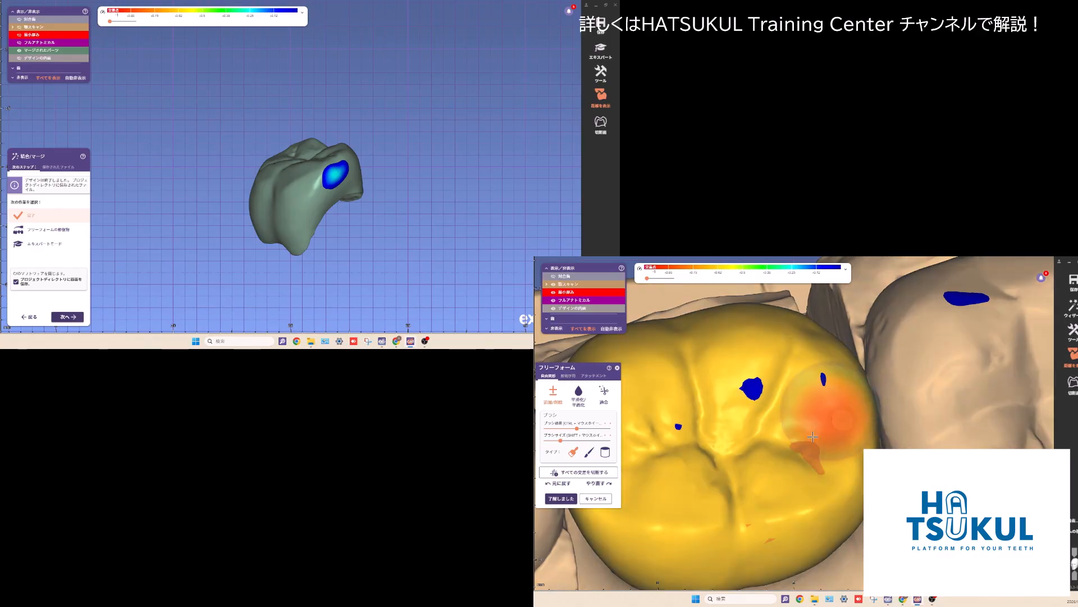
{"action": "scroll", "coordinate": [785, 454], "scroll_direction": "down", "scroll_amount": 1}
{"action": "scroll", "coordinate": [785, 455], "scroll_direction": "down", "scroll_amount": 2, "text": "shift"}
{"action": "right_click_drag", "start_coordinate": [844, 494], "coordinate": [789, 439]}
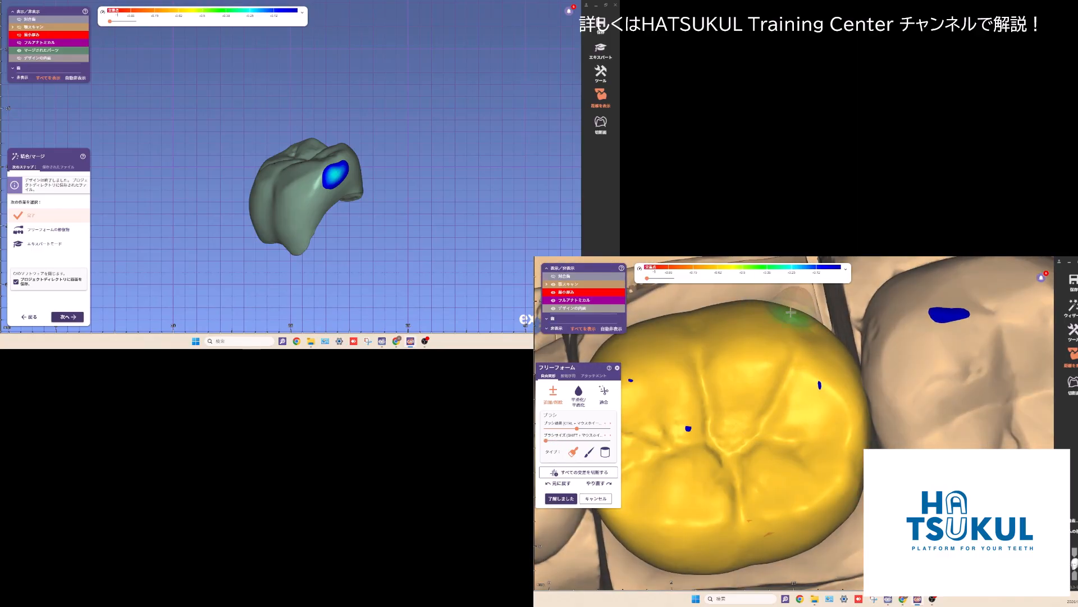
- Make the second case's jaw scan see-through and contour the crown's side surfaces with a larger, weaker add/remove brush
{"action": "scroll", "coordinate": [731, 478], "scroll_direction": "down", "scroll_amount": 4}
{"action": "right_click_drag", "start_coordinate": [756, 464], "coordinate": [767, 419]}
{"action": "scroll", "coordinate": [794, 482], "scroll_direction": "up", "scroll_amount": 3, "text": "shift"}
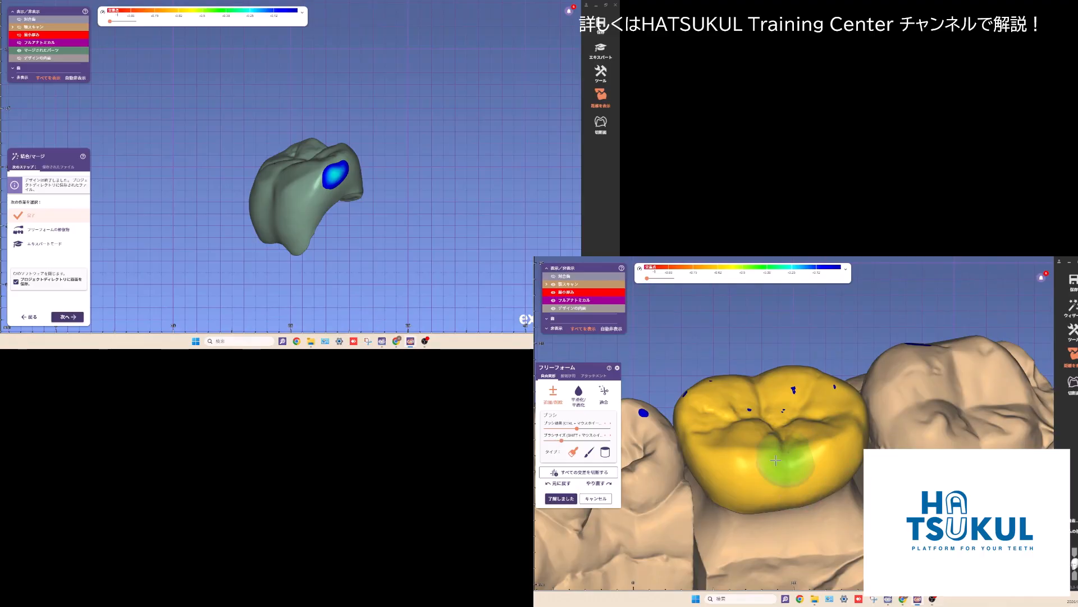
{"action": "left_click", "coordinate": [567, 285]}
{"action": "left_click", "coordinate": [567, 284]}
{"action": "mouse_move", "coordinate": [734, 479]}
{"action": "right_mouse_down"}
{"action": "mouse_move", "coordinate": [753, 449]}
{"action": "mouse_move", "coordinate": [741, 432]}
{"action": "mouse_move", "coordinate": [753, 450]}
{"action": "mouse_move", "coordinate": [731, 479]}
{"action": "mouse_move", "coordinate": [741, 484]}
{"action": "mouse_move", "coordinate": [734, 417]}
{"action": "mouse_move", "coordinate": [732, 455]}
{"action": "right_mouse_up"}
{"action": "scroll", "coordinate": [732, 479], "scroll_direction": "up", "scroll_amount": 3}
{"action": "scroll", "coordinate": [650, 473], "scroll_direction": "down", "scroll_amount": 4, "text": "ctrl"}
{"action": "scroll", "coordinate": [722, 450], "scroll_direction": "up", "scroll_amount": 2, "text": "shift"}
{"action": "mouse_move", "coordinate": [762, 504]}
{"action": "right_mouse_down"}
{"action": "mouse_move", "coordinate": [725, 431]}
{"action": "mouse_move", "coordinate": [710, 446]}
{"action": "mouse_move", "coordinate": [612, 415]}
{"action": "right_mouse_up"}
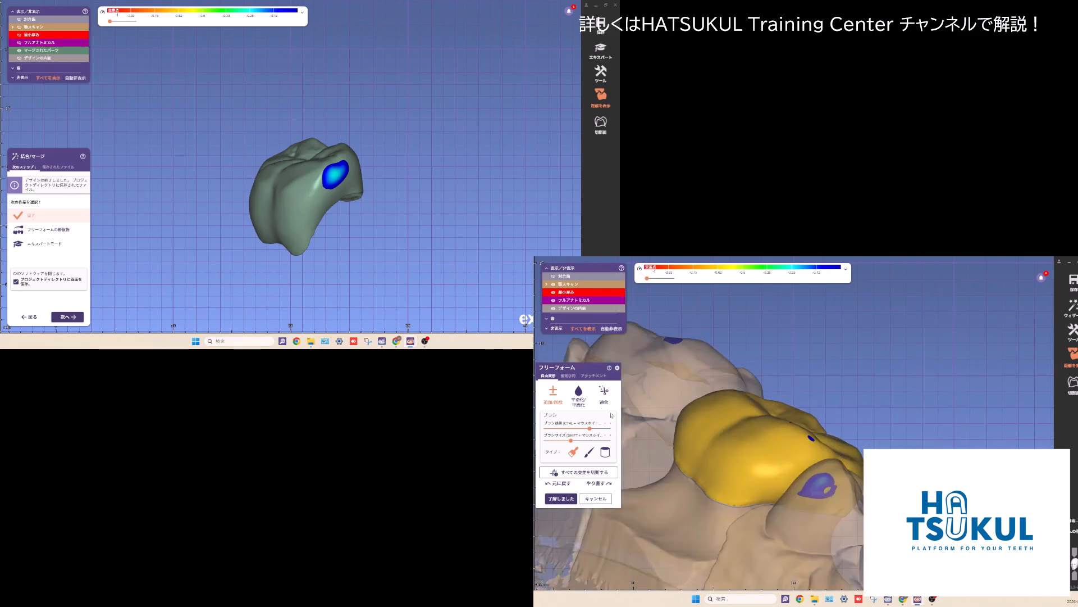
- Smooth the side surfaces of the second case's crown and accept the freeforming to merge the design
{"action": "right_click_drag", "start_coordinate": [759, 434], "coordinate": [776, 517]}
{"action": "mouse_move", "coordinate": [757, 458]}
{"action": "right_mouse_down"}
{"action": "mouse_move", "coordinate": [719, 464]}
{"action": "mouse_move", "coordinate": [725, 438]}
{"action": "mouse_move", "coordinate": [753, 506]}
{"action": "mouse_move", "coordinate": [826, 505]}
{"action": "mouse_move", "coordinate": [789, 494]}
{"action": "right_mouse_up"}
{"action": "left_click", "coordinate": [577, 397]}
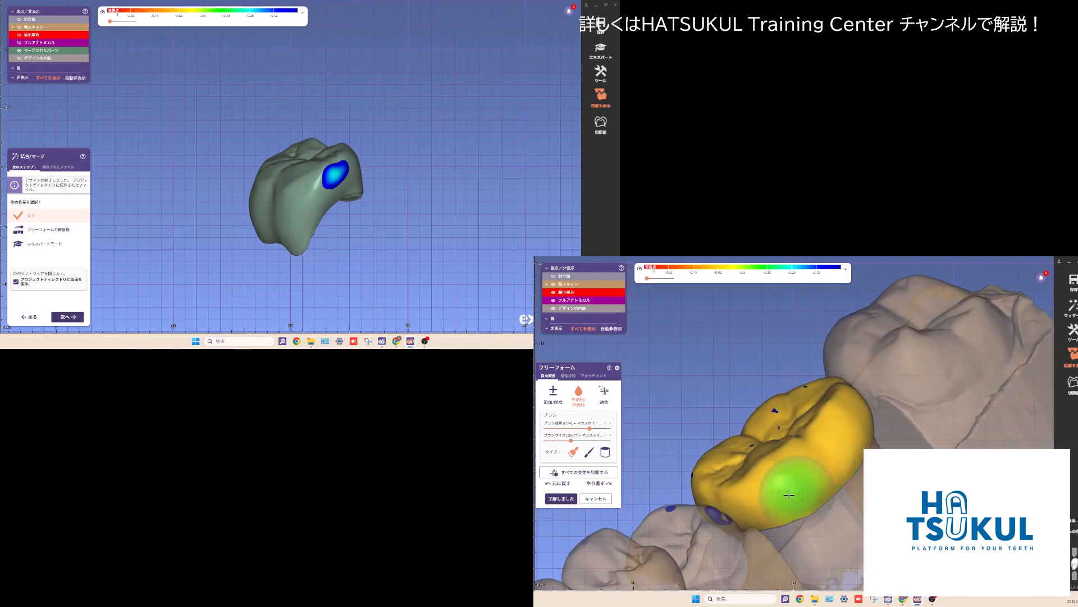
{"action": "mouse_move", "coordinate": [815, 458]}
{"action": "right_mouse_down"}
{"action": "mouse_move", "coordinate": [831, 467]}
{"action": "mouse_move", "coordinate": [829, 445]}
{"action": "mouse_move", "coordinate": [830, 477]}
{"action": "mouse_move", "coordinate": [778, 403]}
{"action": "mouse_move", "coordinate": [833, 462]}
{"action": "mouse_move", "coordinate": [804, 474]}
{"action": "right_mouse_up"}
{"action": "scroll", "coordinate": [830, 476], "scroll_direction": "down", "scroll_amount": 5}
{"action": "scroll", "coordinate": [845, 458], "scroll_direction": "up", "scroll_amount": 3, "text": "ctrl+shift"}
{"action": "left_click", "coordinate": [562, 498]}
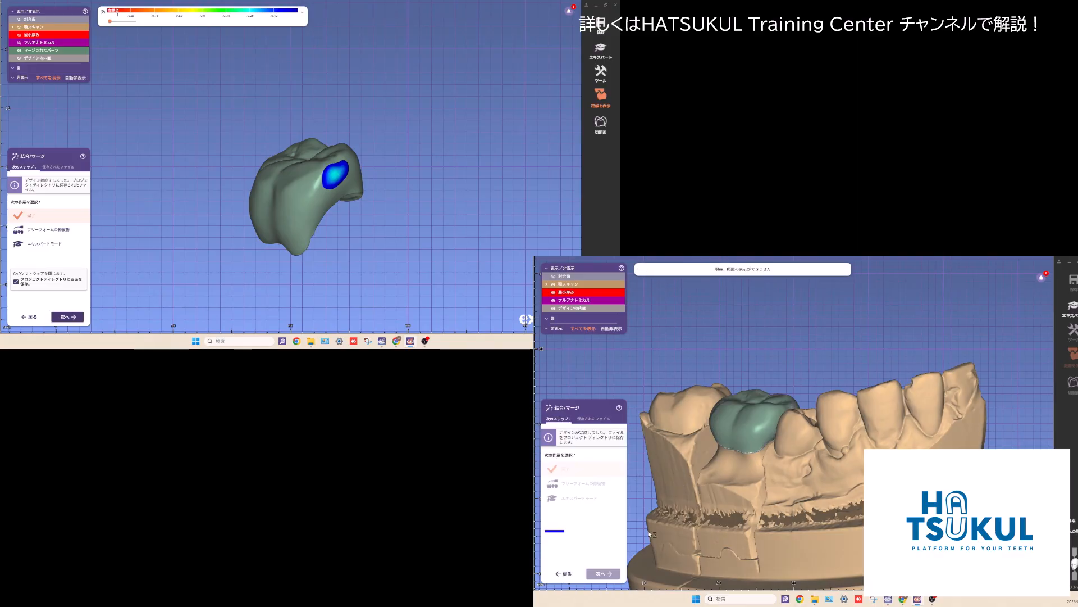